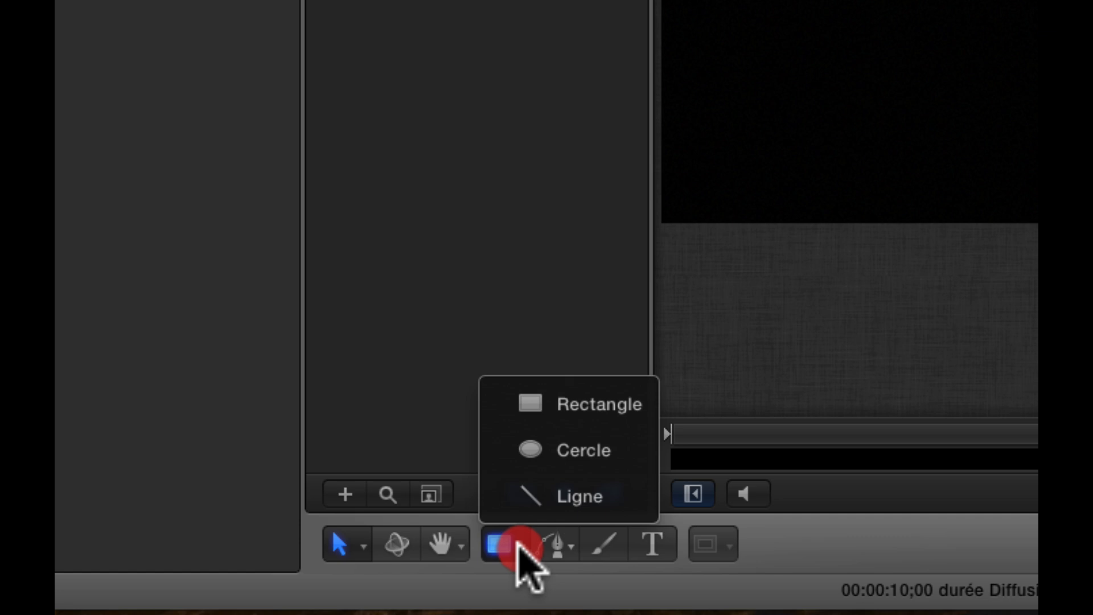
# - Choose the Paint Stroke tool and set its brush colour to yellow and its width to 24 pixels
pyautogui.click(559, 544)
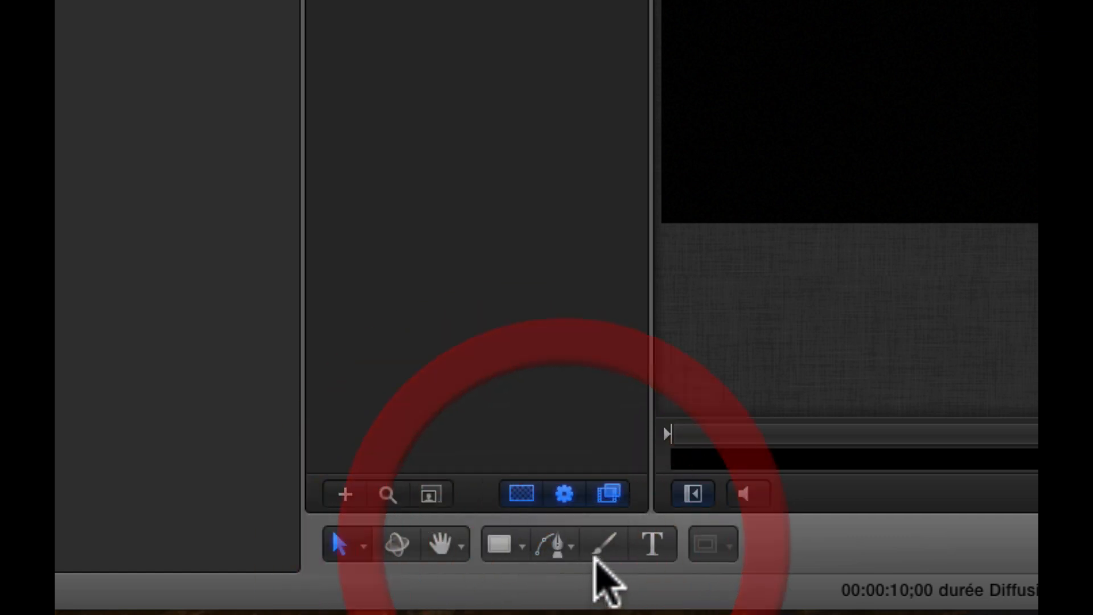
pyautogui.click(607, 544)
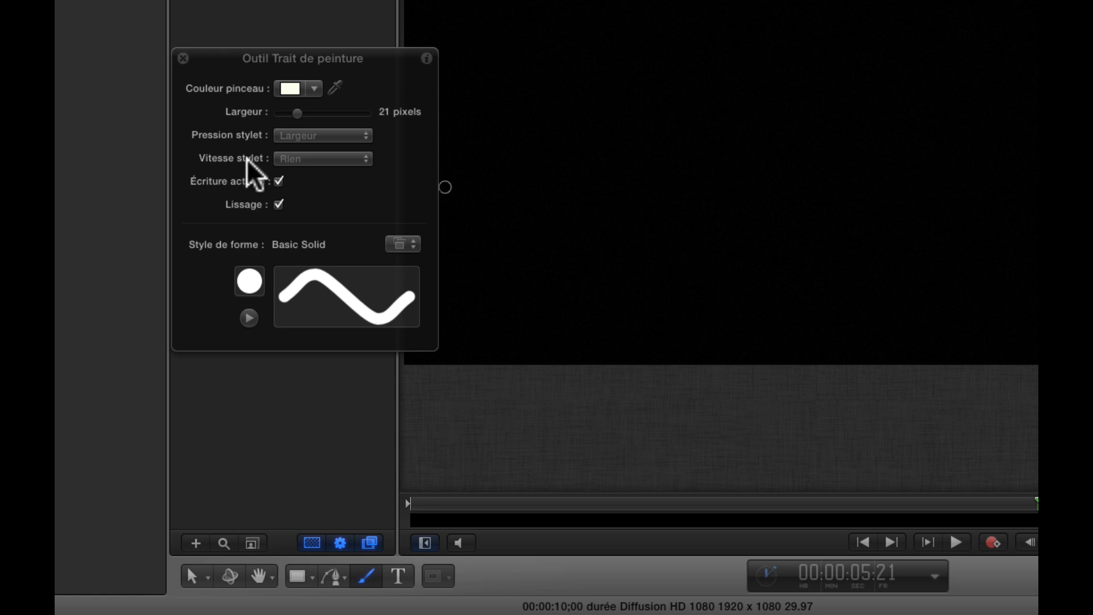
pyautogui.click(309, 87)
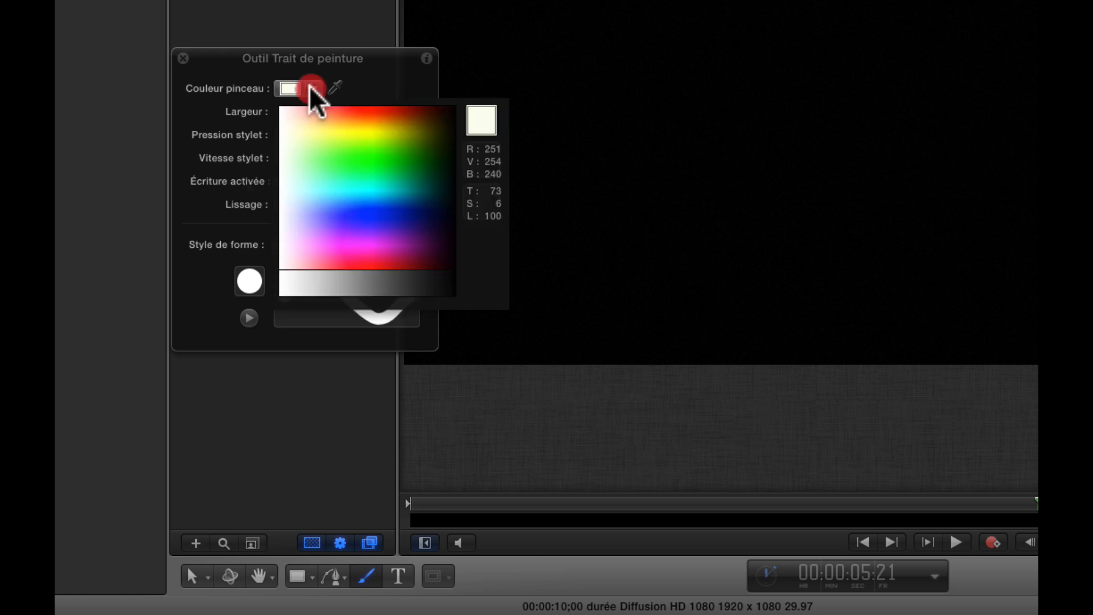
pyautogui.click(336, 128)
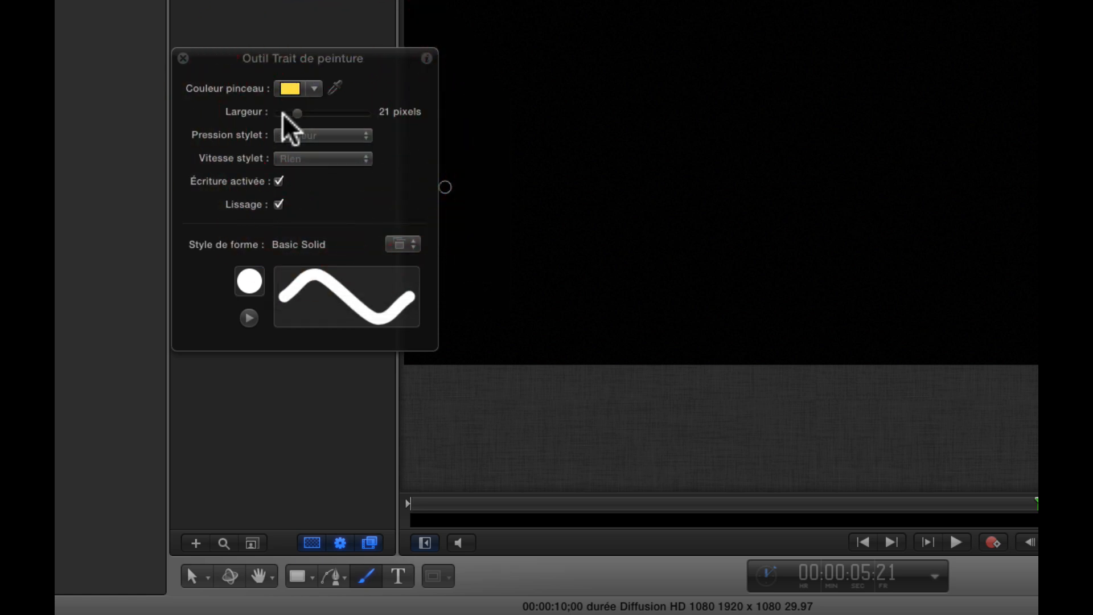
pyautogui.click(301, 113)
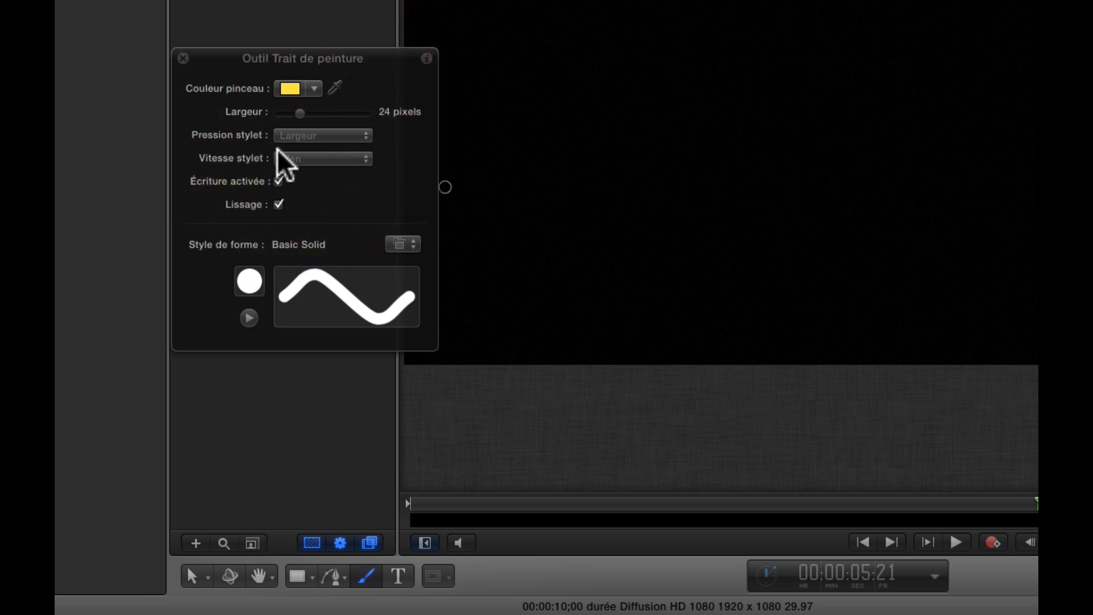
# - Turn off Écriture activée and Lissage, and paint a freehand S-shaped stroke across the middle of the canvas
pyautogui.click(278, 181)
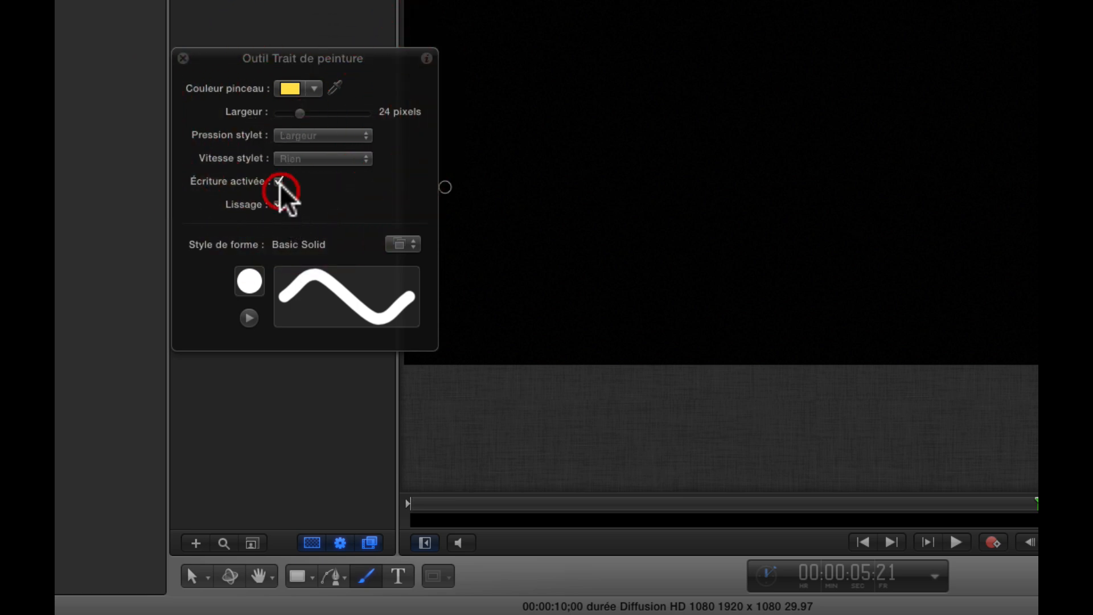
pyautogui.click(279, 204)
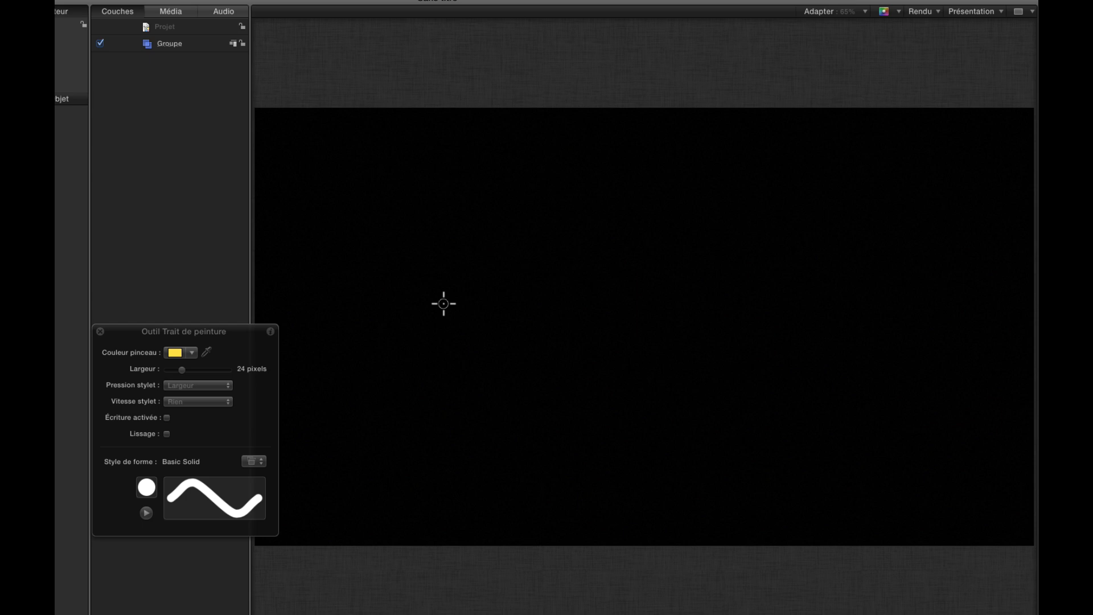
pyautogui.moveTo(444, 303)
pyautogui.mouseDown()
pyautogui.moveTo(460, 276)
pyautogui.moveTo(517, 250)
pyautogui.moveTo(564, 261)
pyautogui.moveTo(658, 332)
pyautogui.moveTo(758, 296)
pyautogui.moveTo(759, 271)
pyautogui.mouseUp()
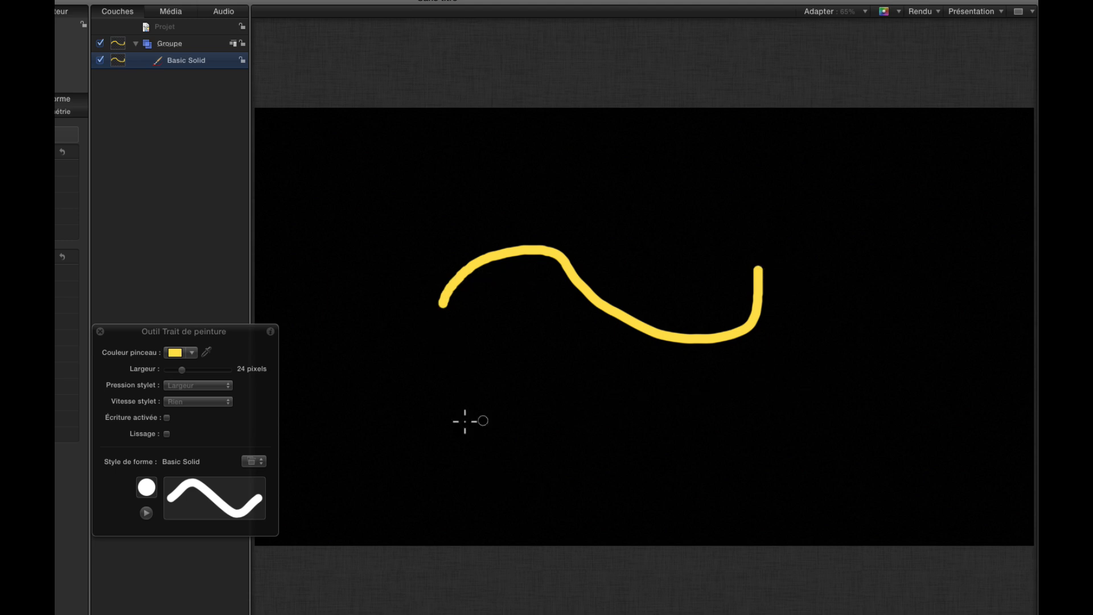
# - Change the S-shaped stroke's outline to red-orange with a width of 26 and a roundness of 50
pyautogui.press('s')
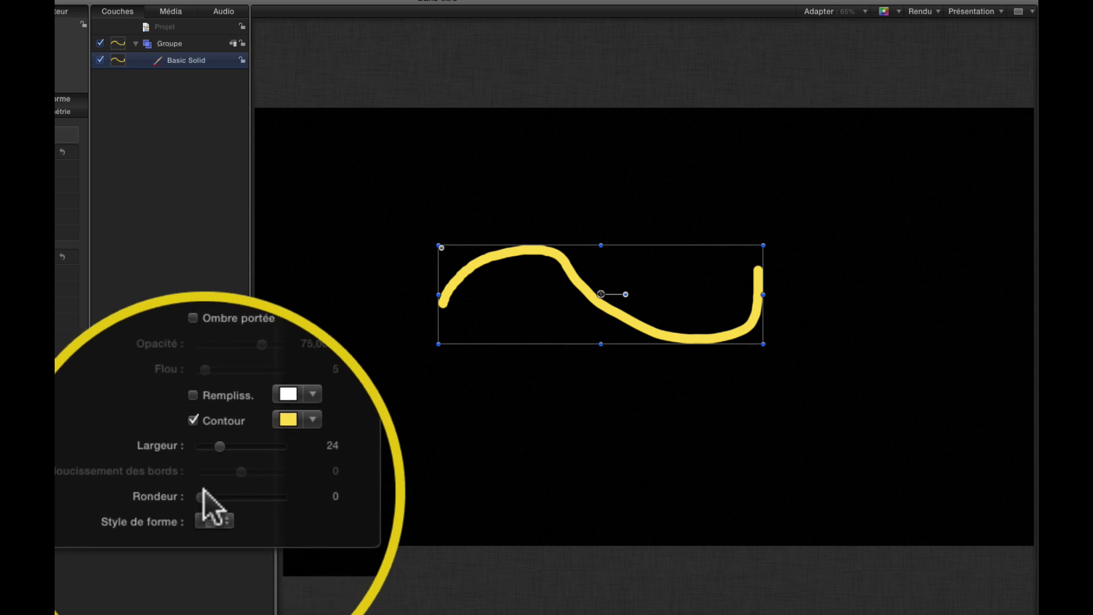
pyautogui.moveTo(213, 463)
pyautogui.mouseDown()
pyautogui.moveTo(242, 449)
pyautogui.moveTo(309, 463)
pyautogui.mouseUp()
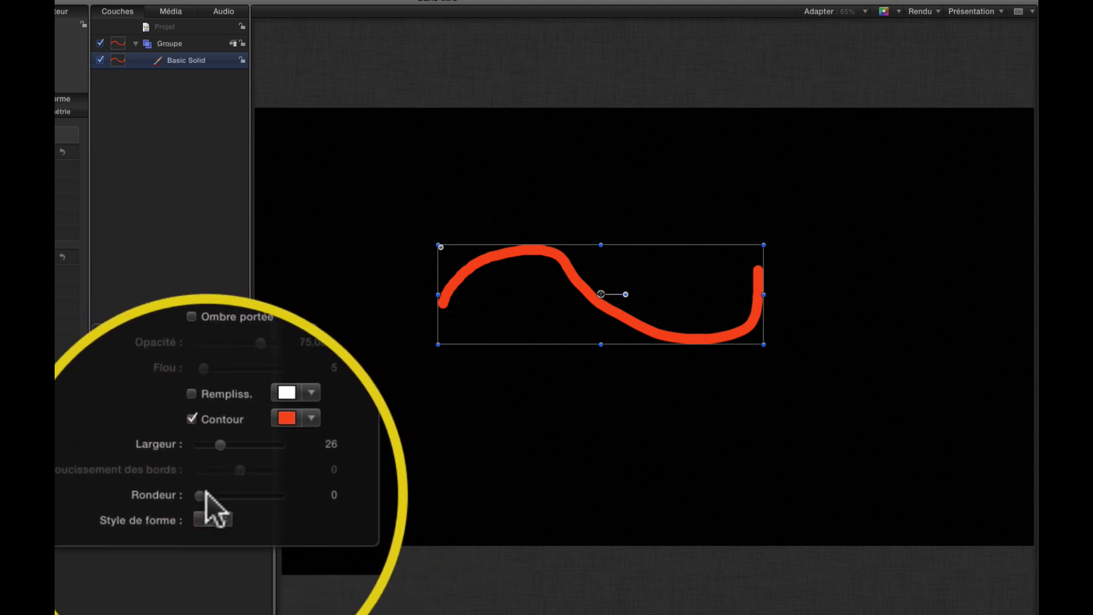
pyautogui.moveTo(200, 494); pyautogui.dragTo(265, 484)
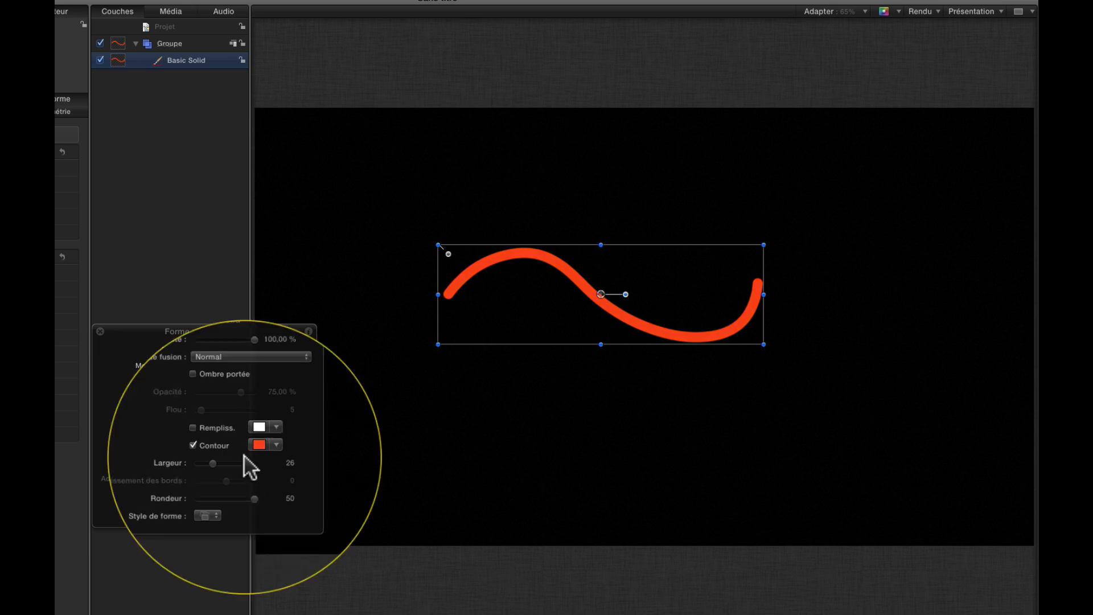
# - Enable the fill on the S-shaped stroke and set the fill colour to yellow
pyautogui.click(197, 430)
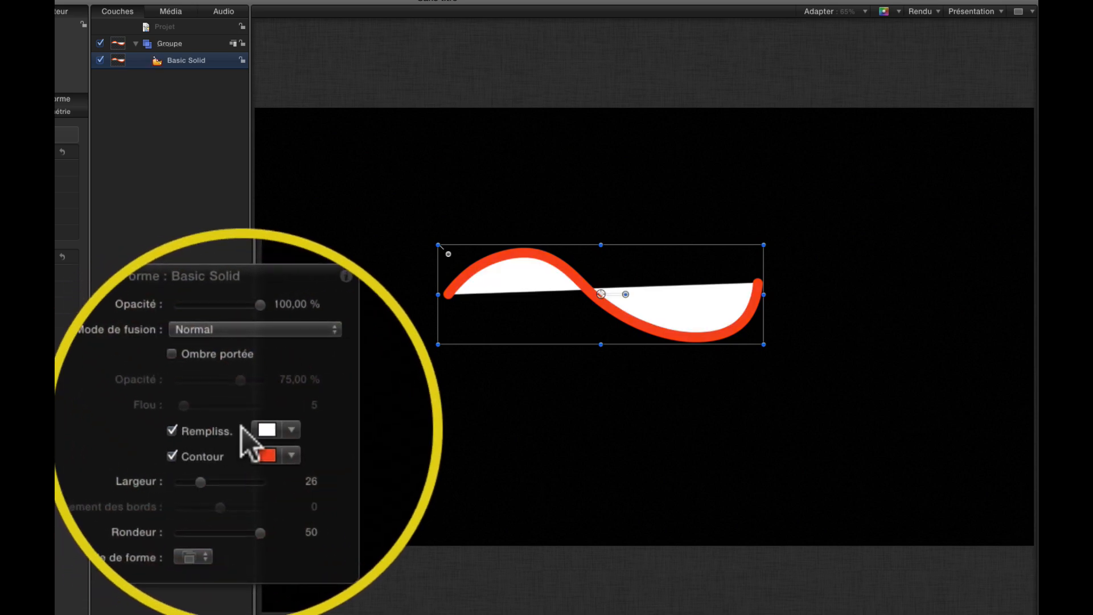
pyautogui.click(274, 431)
pyautogui.click(301, 461)
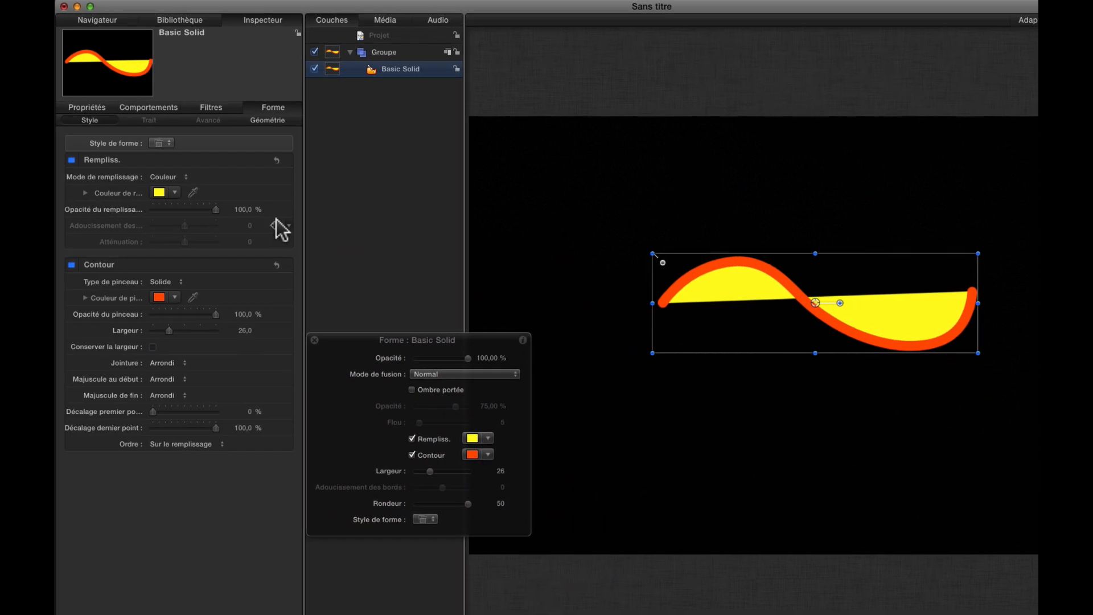
# - Close the S-shaped path with the Fermée option in its geometry settings and look through its control points
pyautogui.click(269, 121)
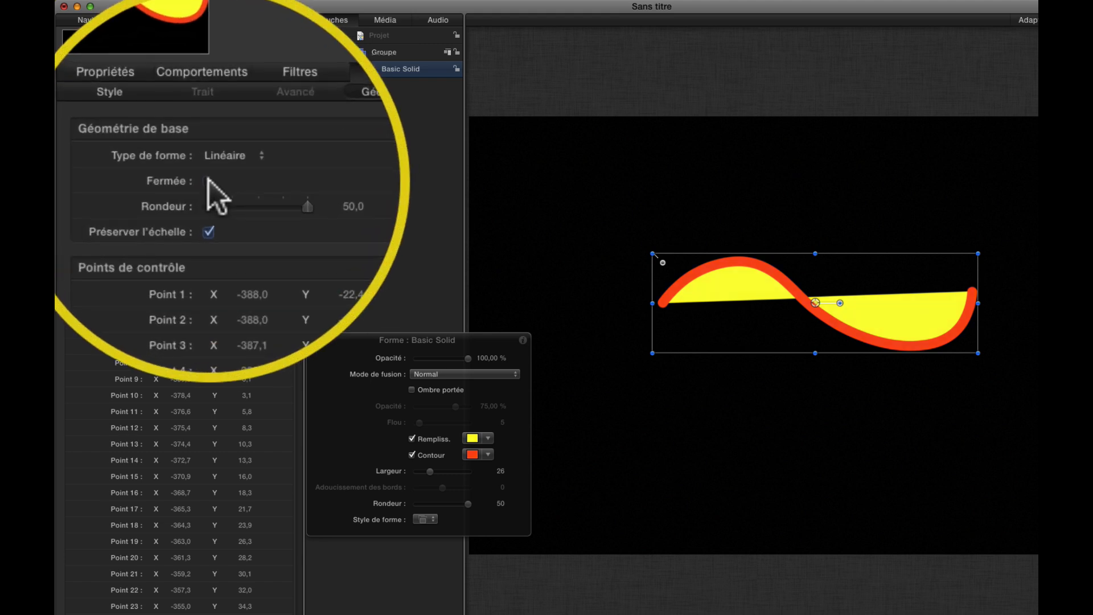
pyautogui.click(209, 181)
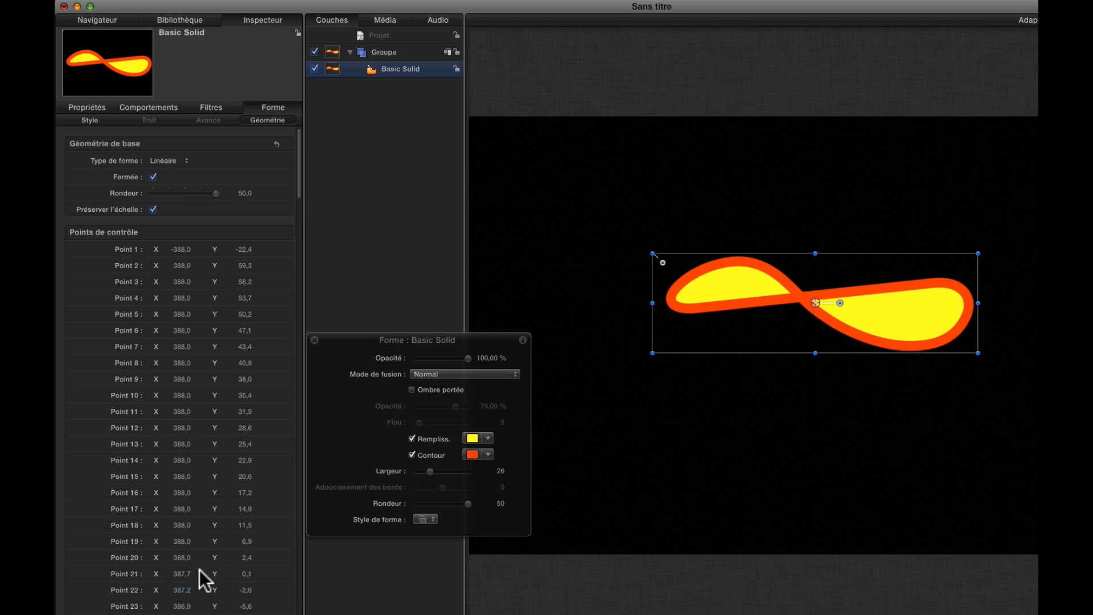
pyautogui.moveTo(298, 148); pyautogui.dragTo(302, 81)
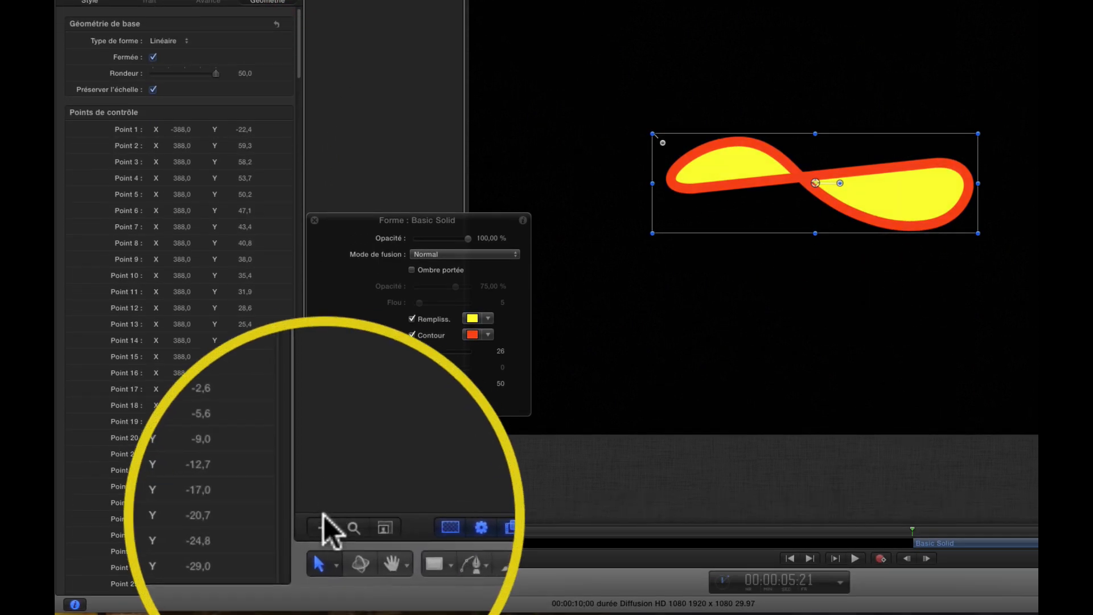
# - Edit the closed shape's points, pulling one from the lower right curve and one from the upper left curve inward
pyautogui.click(326, 563)
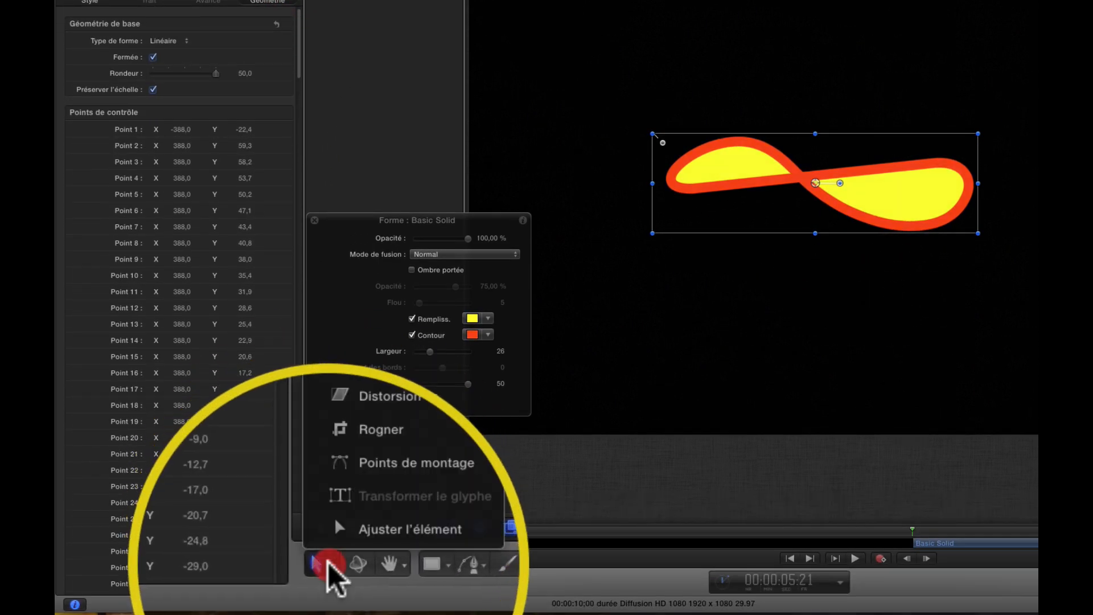
pyautogui.click(346, 460)
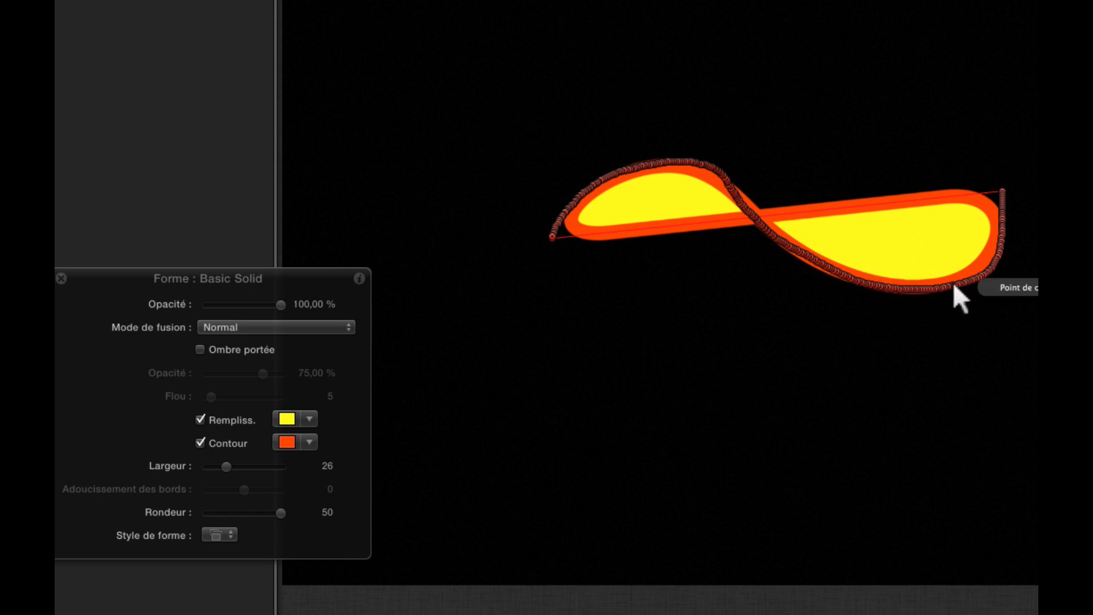
pyautogui.moveTo(953, 282); pyautogui.dragTo(941, 226)
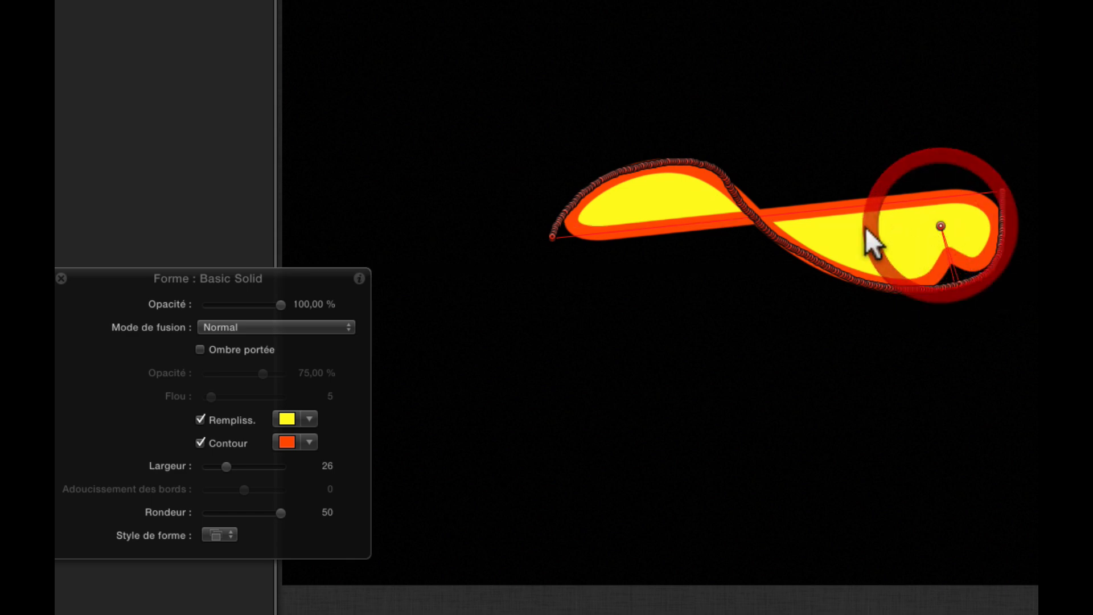
pyautogui.moveTo(606, 177); pyautogui.dragTo(680, 205)
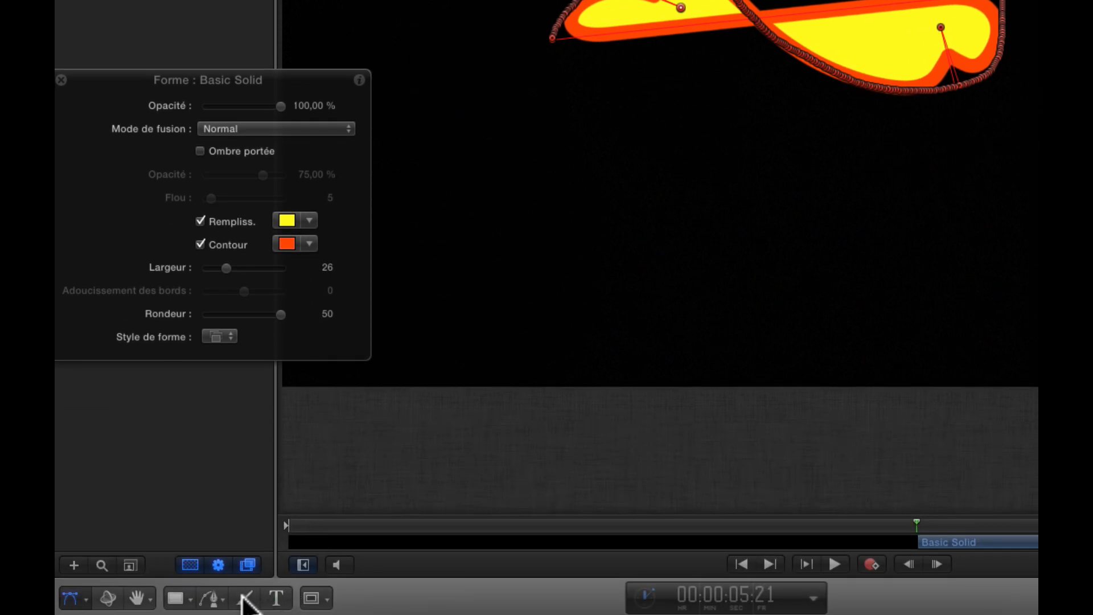
# - Paint an open bowl-shaped stroke below the filled shape with Lissage enabled, and set its roundness to 50
pyautogui.click(244, 597)
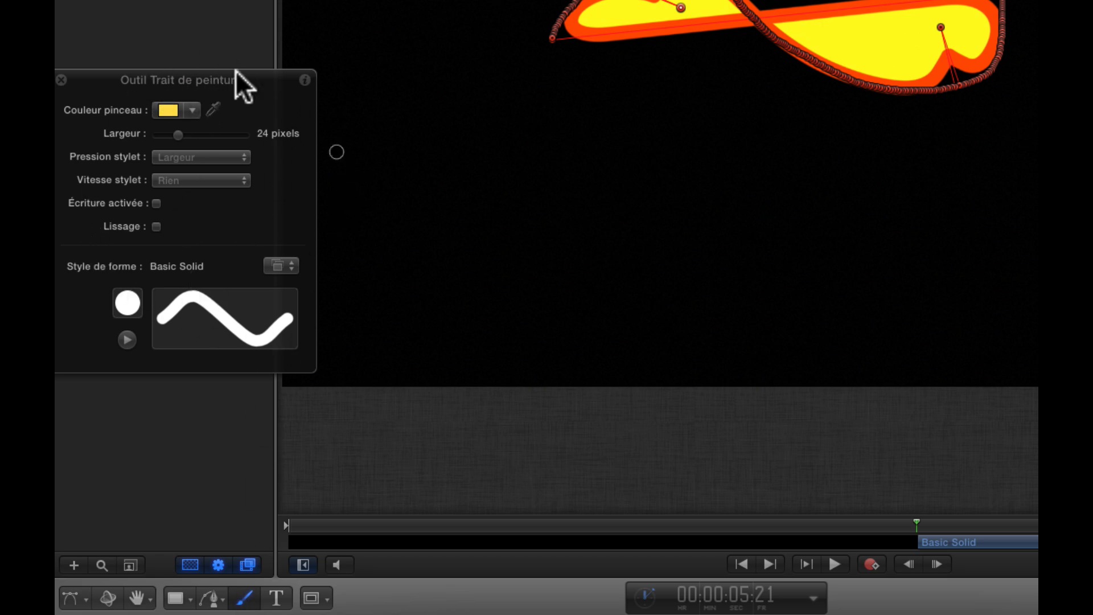
pyautogui.click(157, 226)
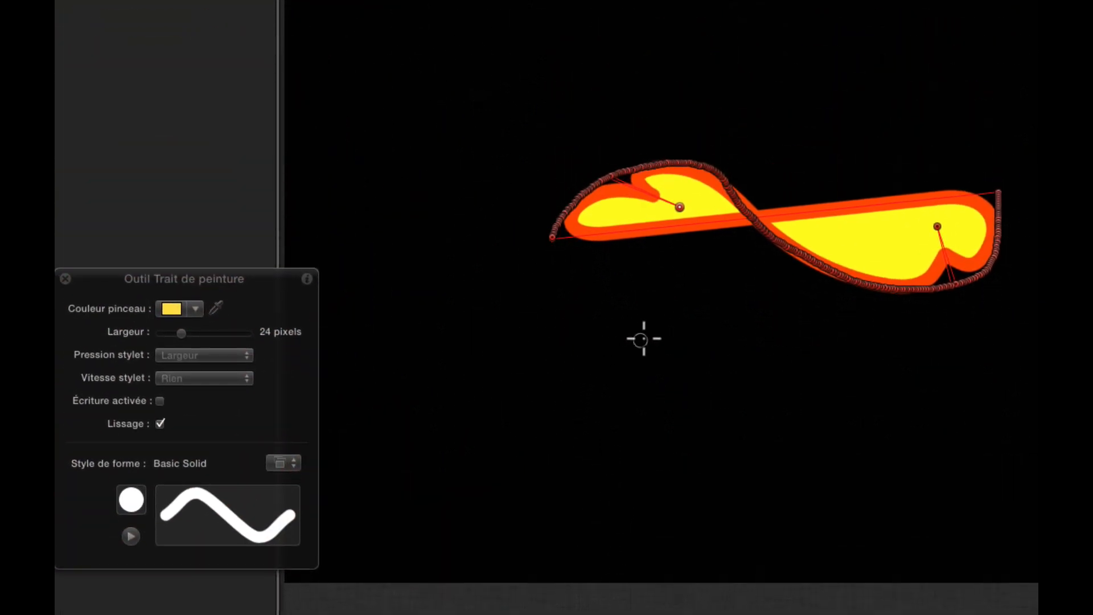
pyautogui.moveTo(644, 336)
pyautogui.mouseDown()
pyautogui.moveTo(547, 429)
pyautogui.moveTo(652, 505)
pyautogui.moveTo(880, 505)
pyautogui.moveTo(946, 429)
pyautogui.moveTo(813, 349)
pyautogui.mouseUp()
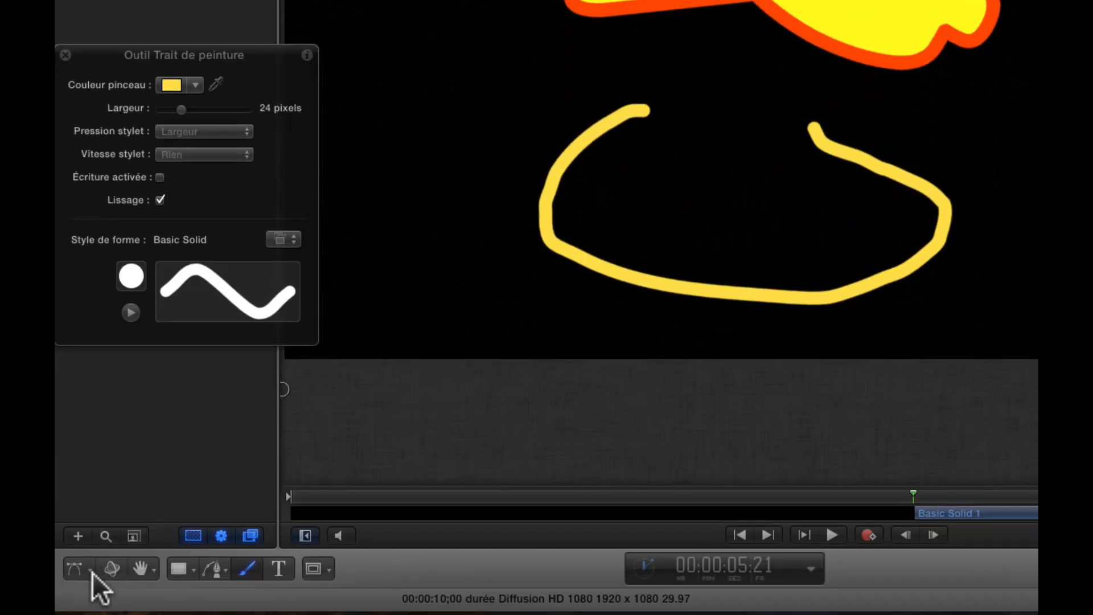
pyautogui.moveTo(80, 569); pyautogui.dragTo(91, 330)
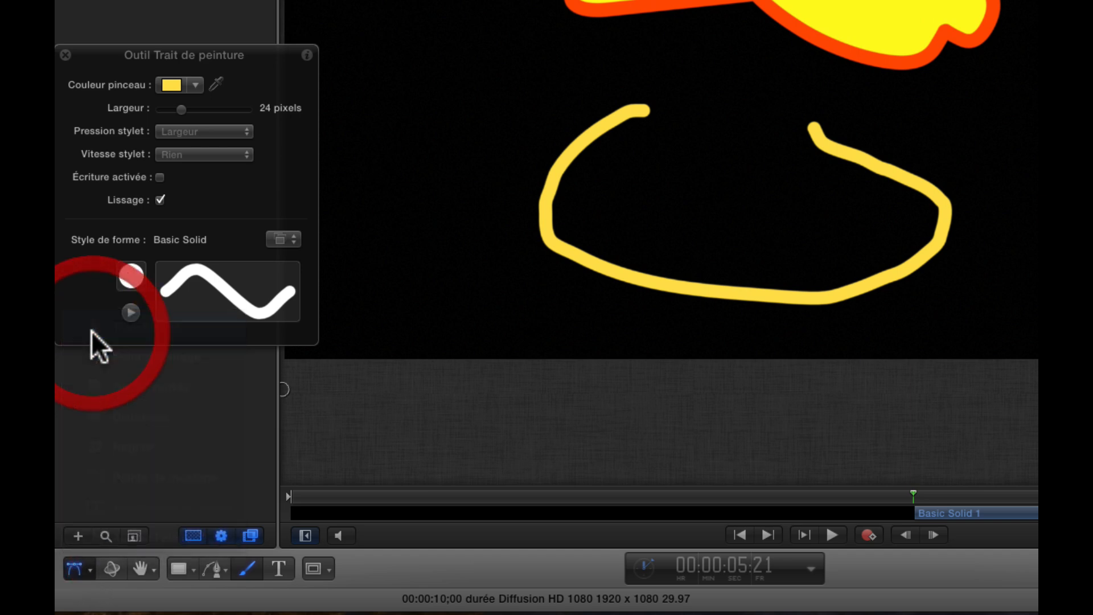
pyautogui.moveTo(210, 283); pyautogui.dragTo(296, 282)
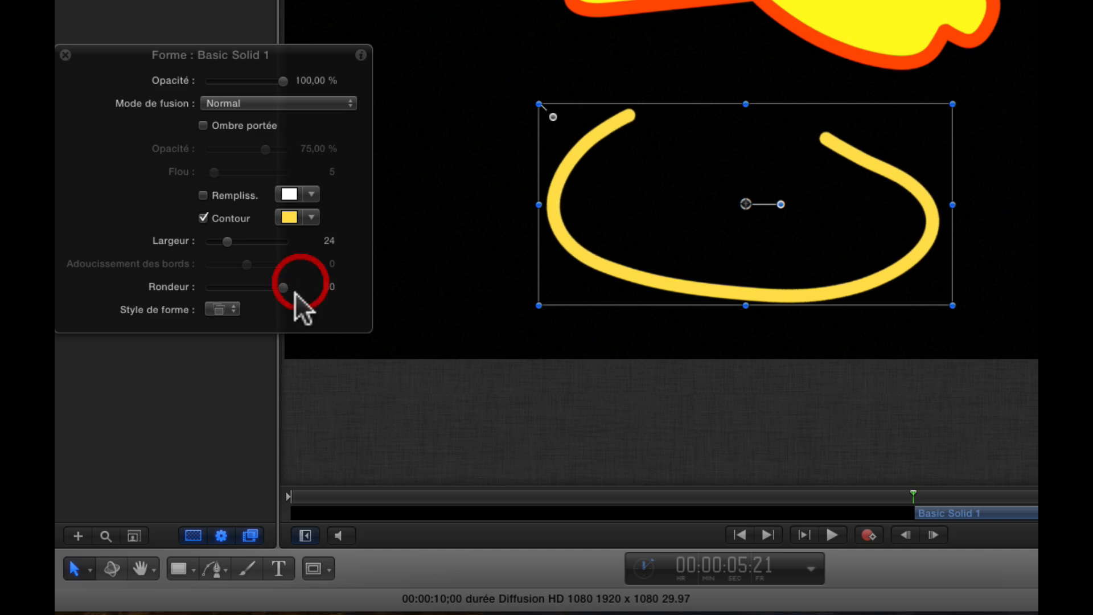
# - Edit the bowl-shaped stroke's control points along the bottom and right side to even out its curve
pyautogui.click(87, 568)
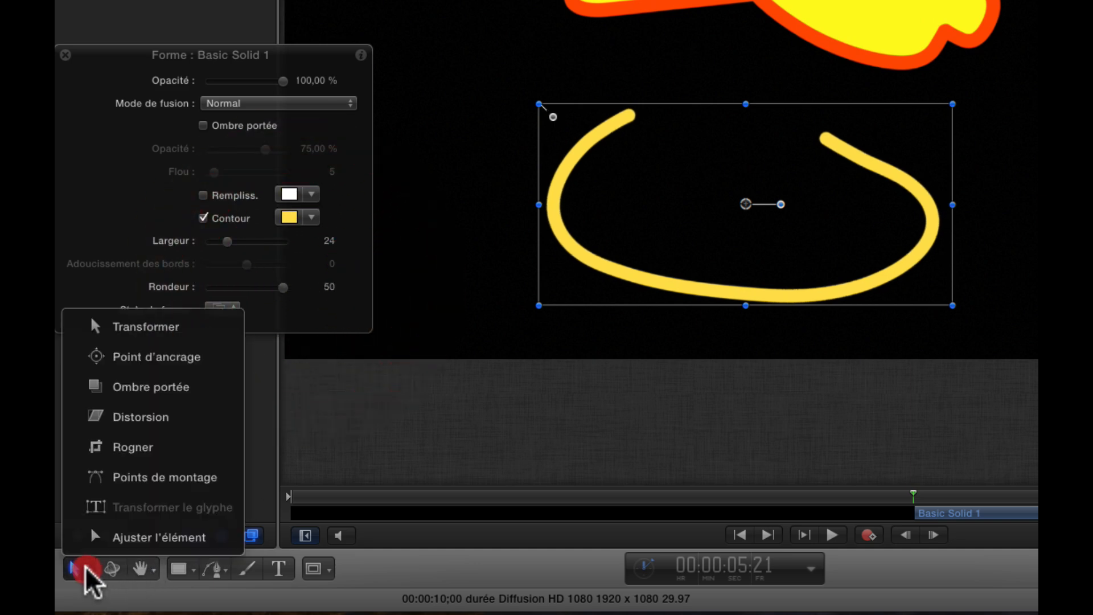
pyautogui.moveTo(86, 568); pyautogui.dragTo(116, 473)
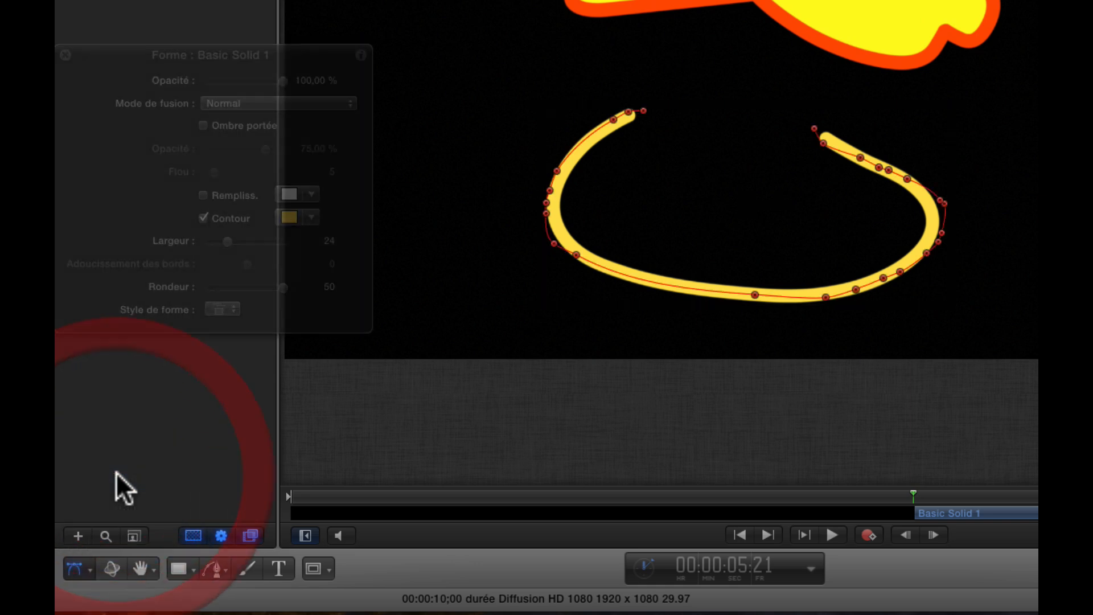
pyautogui.click(755, 295)
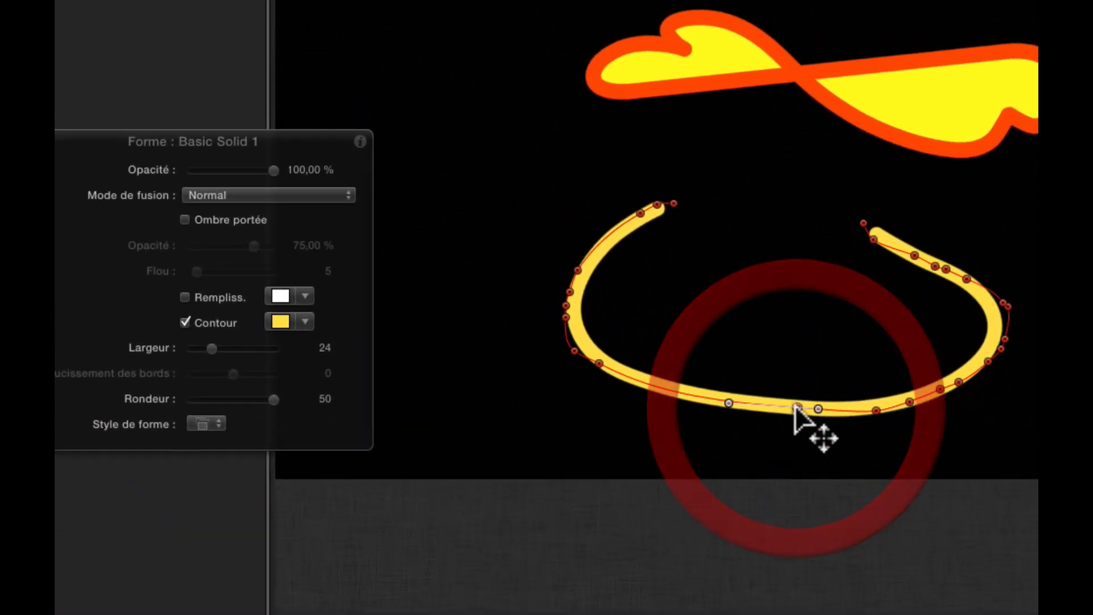
pyautogui.moveTo(691, 288); pyautogui.dragTo(703, 286)
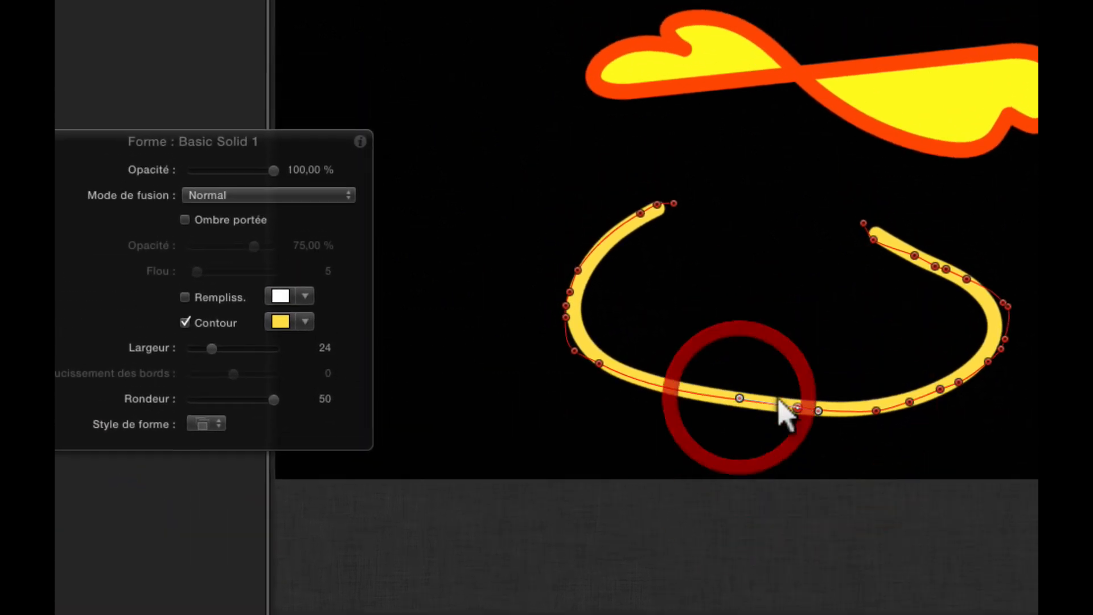
pyautogui.moveTo(798, 407); pyautogui.dragTo(820, 413)
pyautogui.moveTo(873, 239); pyautogui.dragTo(944, 259)
pyautogui.moveTo(1005, 303); pyautogui.dragTo(992, 340)
pyautogui.moveTo(1003, 302); pyautogui.dragTo(981, 293)
pyautogui.moveTo(993, 367); pyautogui.dragTo(981, 366)
pyautogui.moveTo(913, 404); pyautogui.dragTo(956, 420)
pyautogui.moveTo(775, 418); pyautogui.dragTo(854, 433)
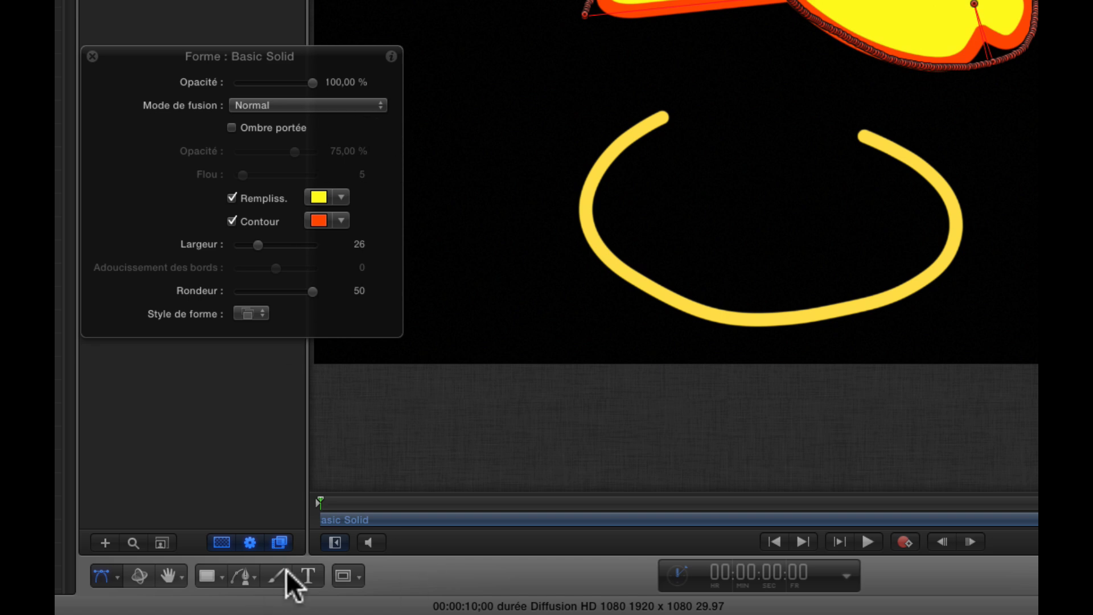
# - Turn on Écriture activée for the Paint Stroke tool and paint a long stroke across the top and down the right side
pyautogui.click(275, 572)
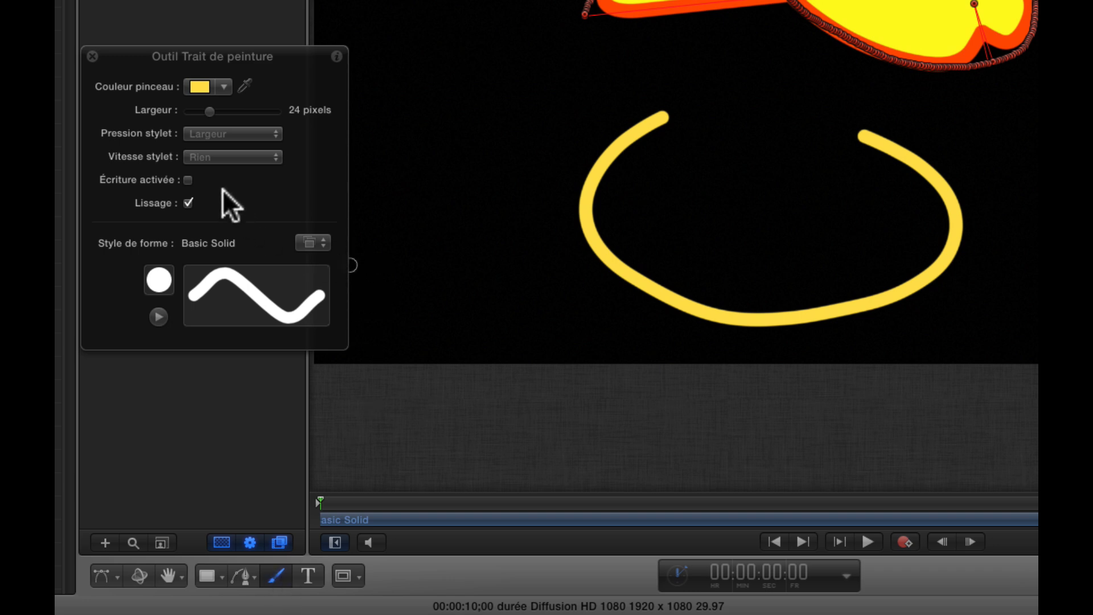
pyautogui.click(188, 180)
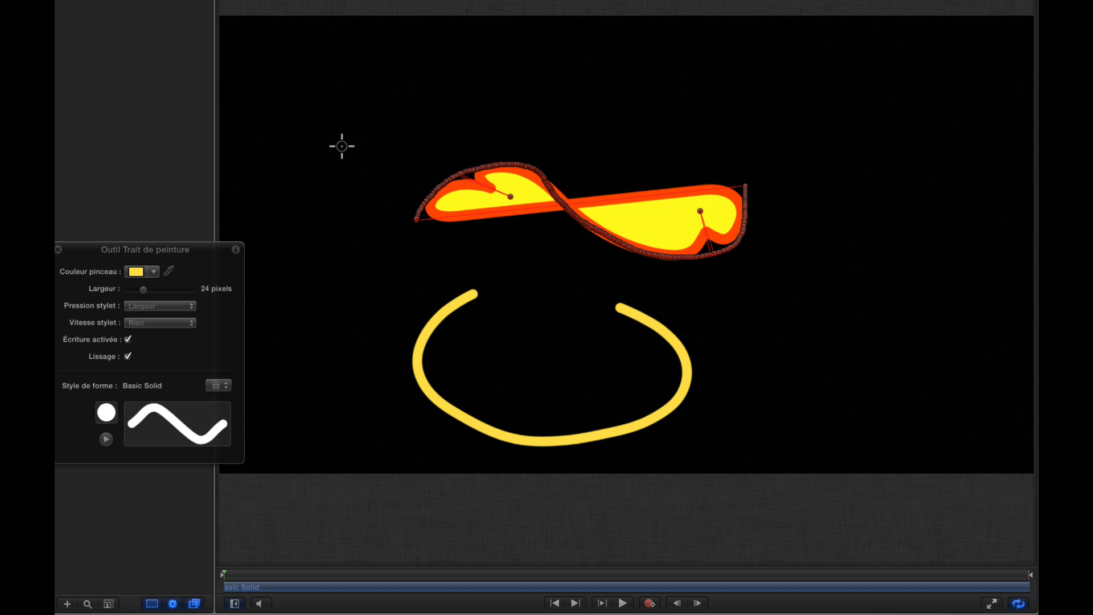
pyautogui.moveTo(342, 147)
pyautogui.mouseDown()
pyautogui.moveTo(513, 87)
pyautogui.moveTo(702, 88)
pyautogui.moveTo(850, 129)
pyautogui.moveTo(883, 120)
pyautogui.moveTo(918, 76)
pyautogui.moveTo(918, 365)
pyautogui.mouseUp()
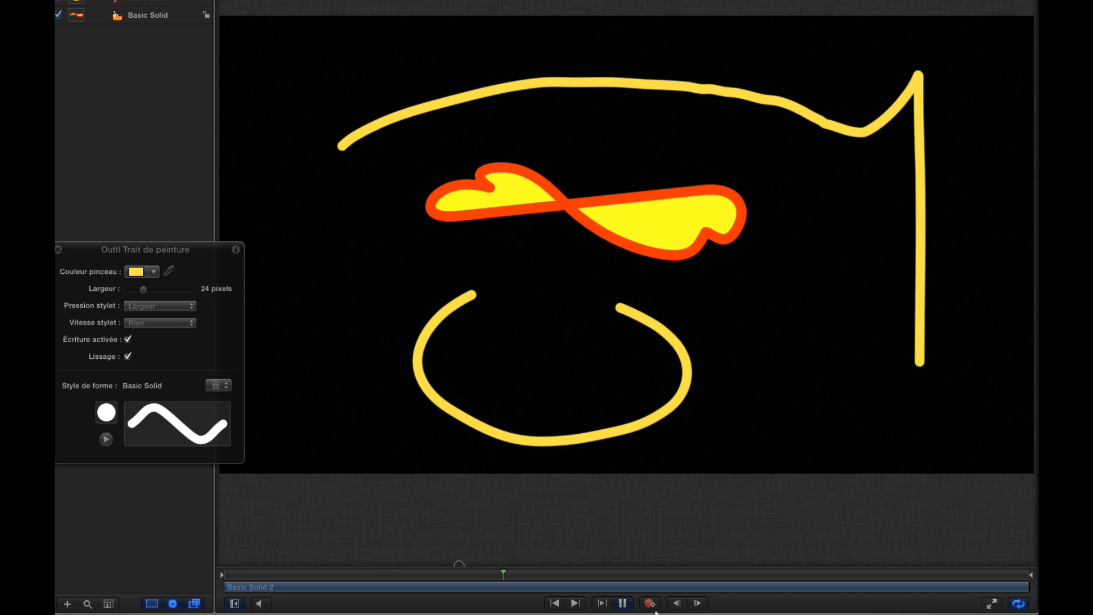
# - Review the write-on animation from its start and widen the layers list to read the behaviour under the newest stroke
pyautogui.click(224, 577)
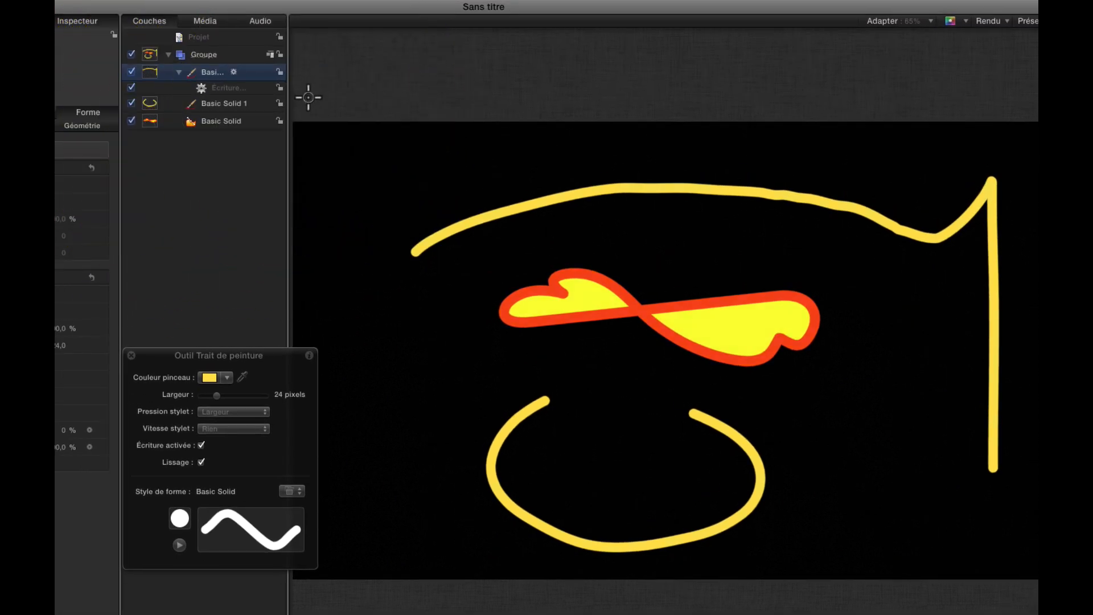
pyautogui.moveTo(290, 89); pyautogui.dragTo(354, 90)
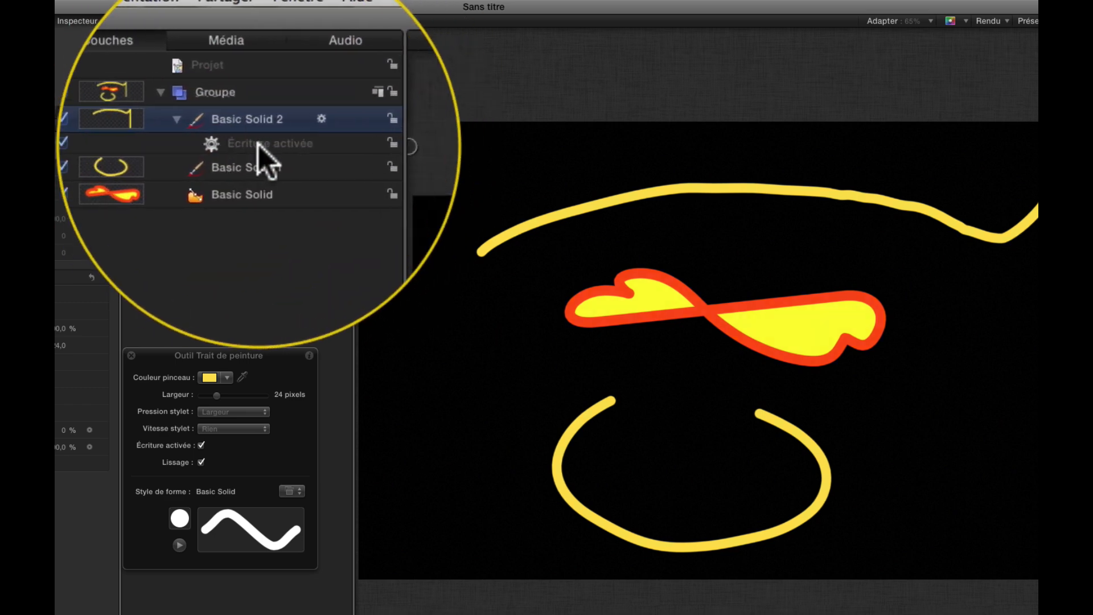
# - Set Contour de forme to Effacer in the top stroke's Écriture activée behaviour and play the animation from the start
pyautogui.moveTo(353, 94); pyautogui.dragTo(278, 99)
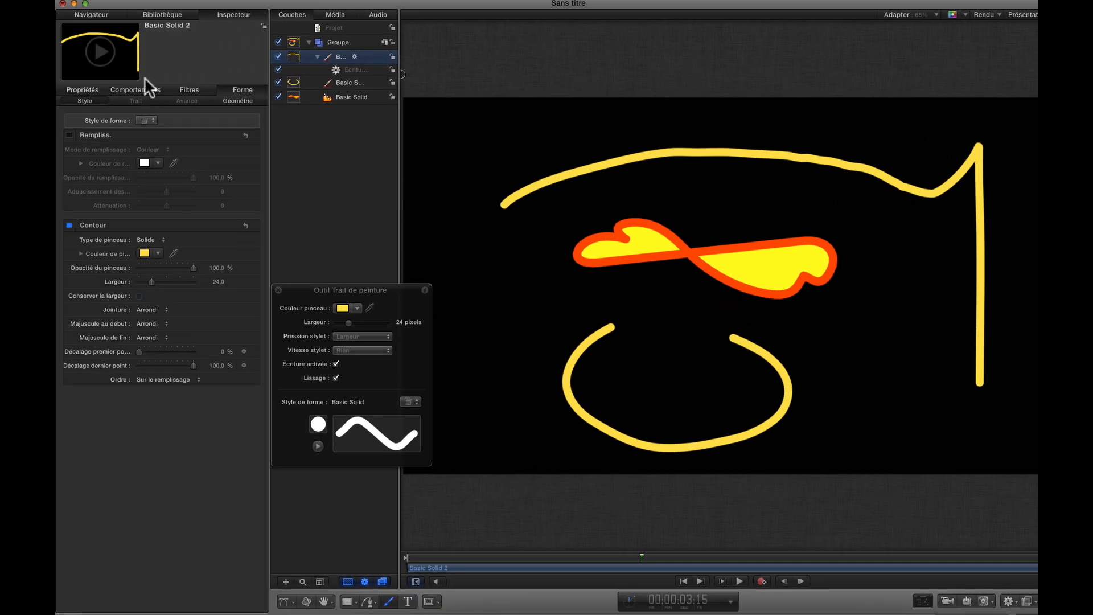
pyautogui.click(141, 90)
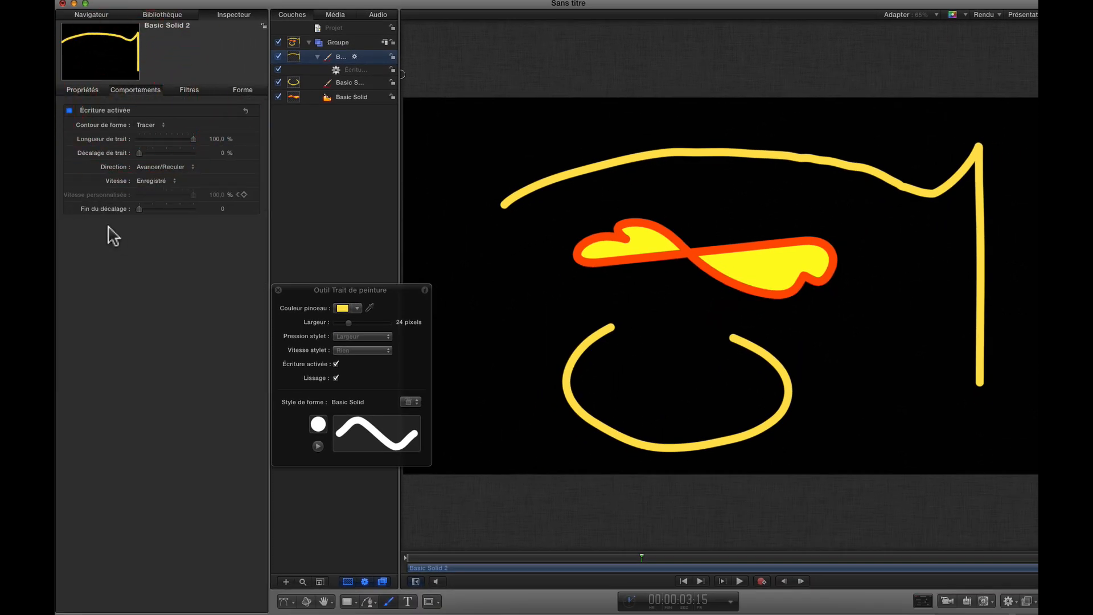
pyautogui.click(162, 124)
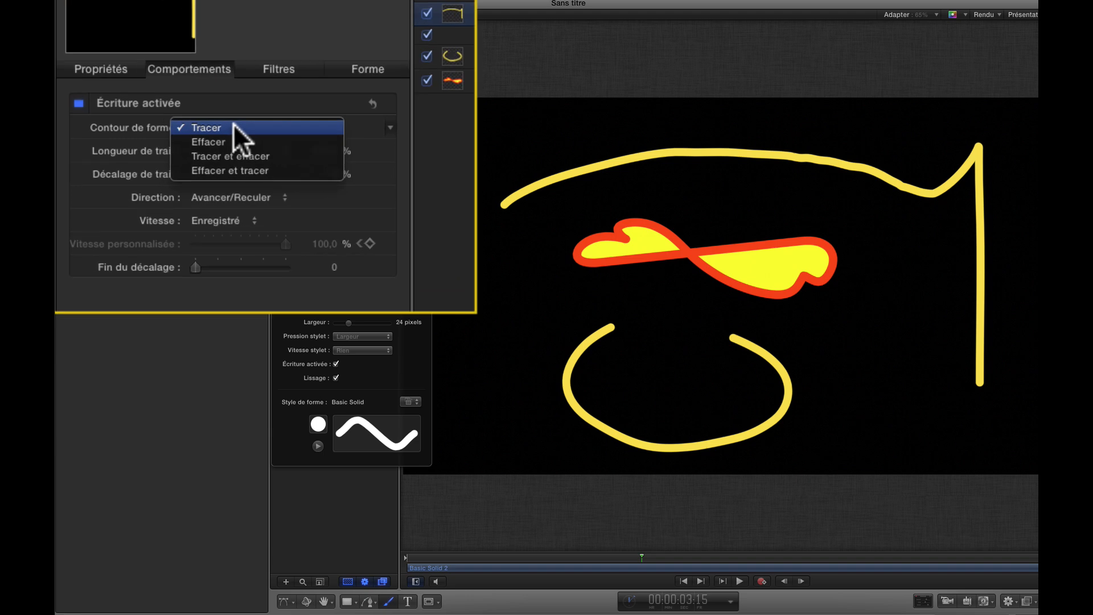
pyautogui.click(161, 134)
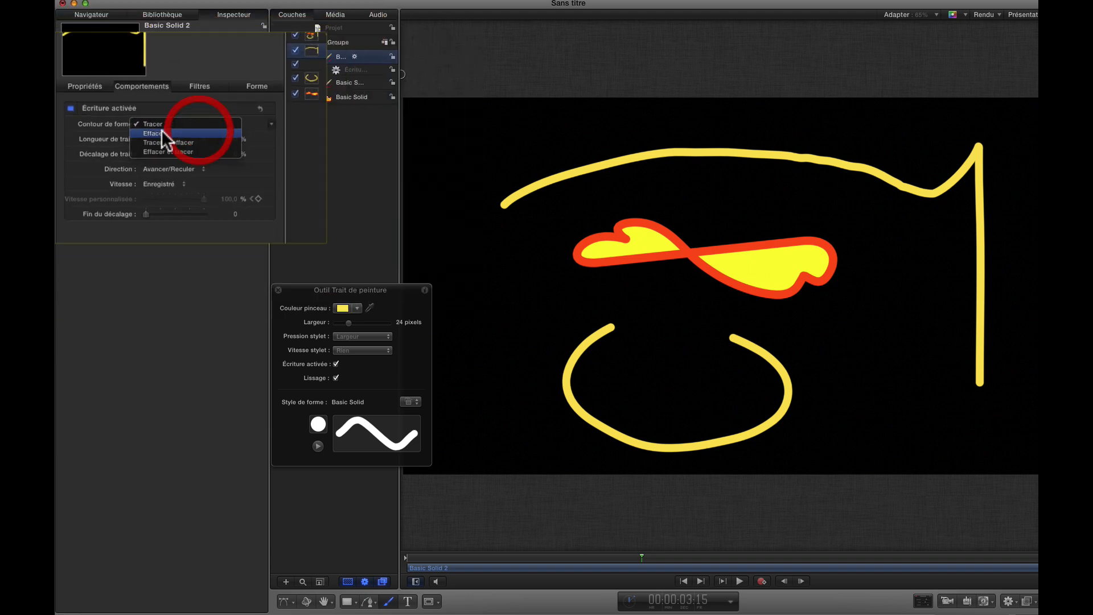
pyautogui.moveTo(431, 558); pyautogui.dragTo(403, 559)
pyautogui.press('space')
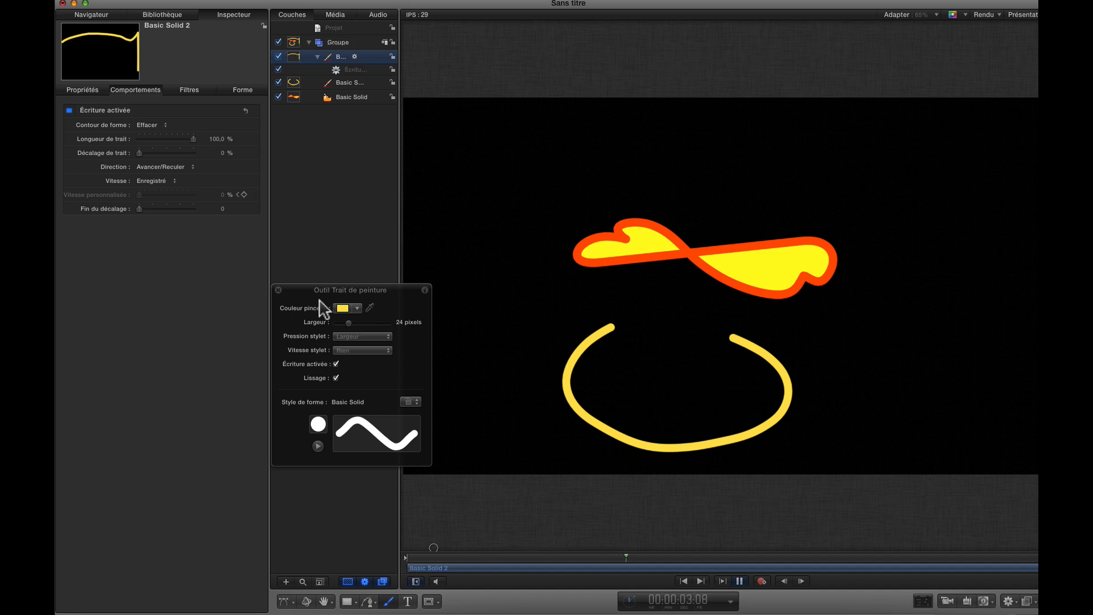
# - Change the behaviour's Contour de forme to Tracer et effacer and preview the result from the first frame
pyautogui.click(157, 125)
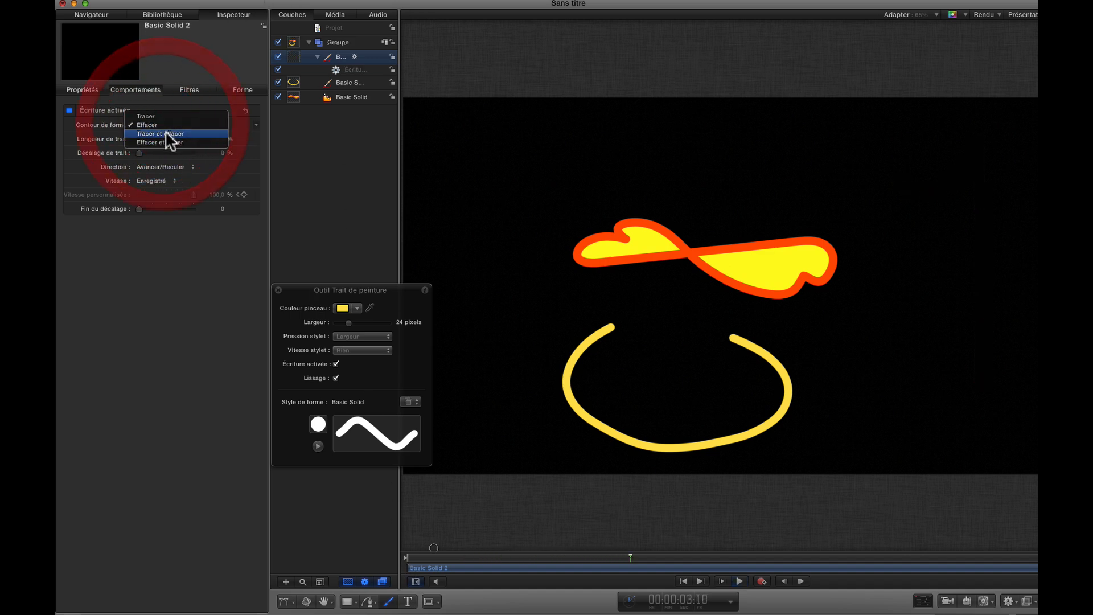
pyautogui.click(165, 134)
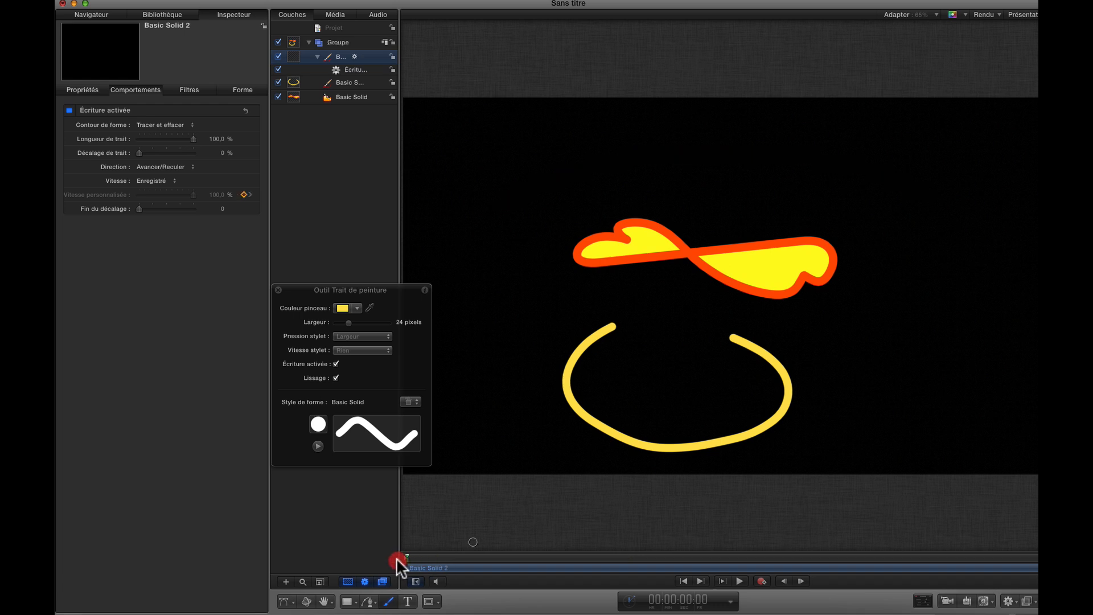
pyautogui.press('space')
pyautogui.press('space')
# - Switch the behaviour's Contour de forme to Effacer et tracer and play it through from the beginning
pyautogui.click(182, 125)
pyautogui.click(165, 136)
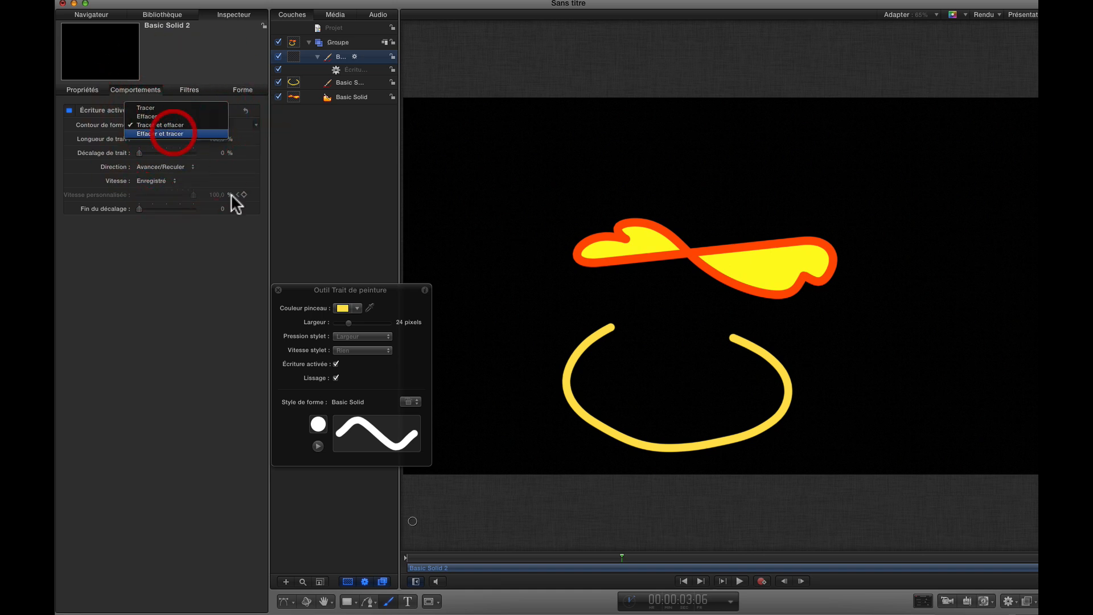
pyautogui.moveTo(433, 559); pyautogui.dragTo(403, 558)
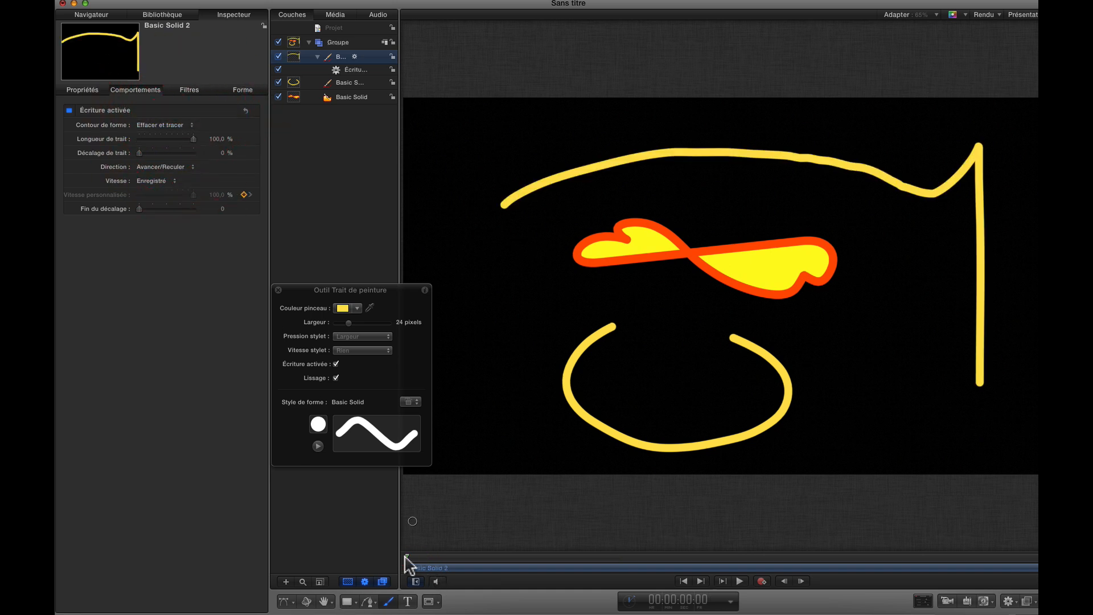
pyautogui.press('space')
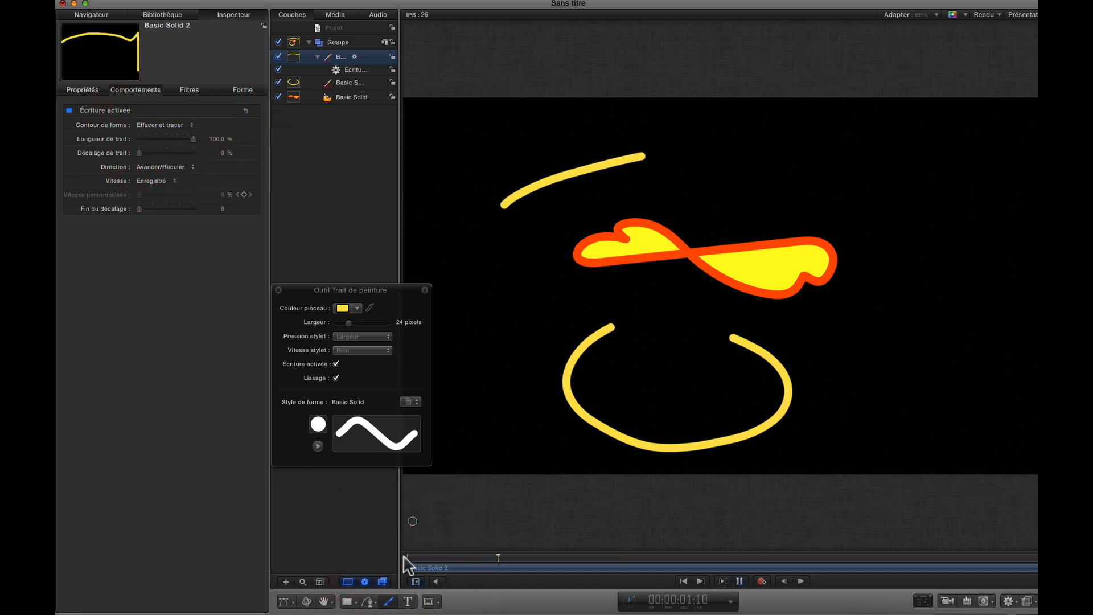
pyautogui.press('space')
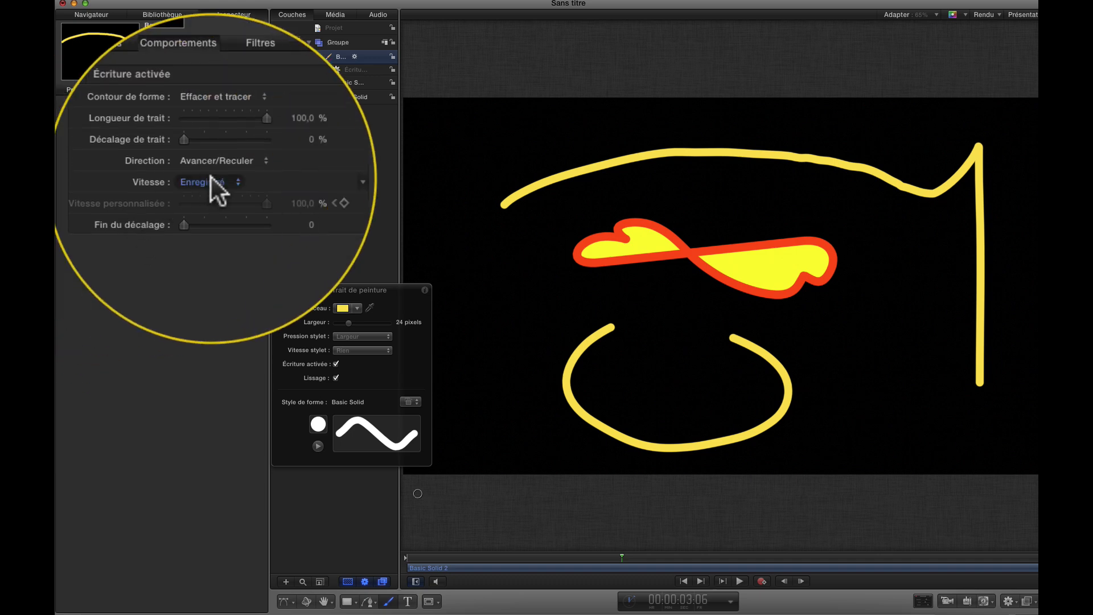
# - Set the behaviour's Vitesse to Constante and replay the start of the write-on animation
pyautogui.click(218, 179)
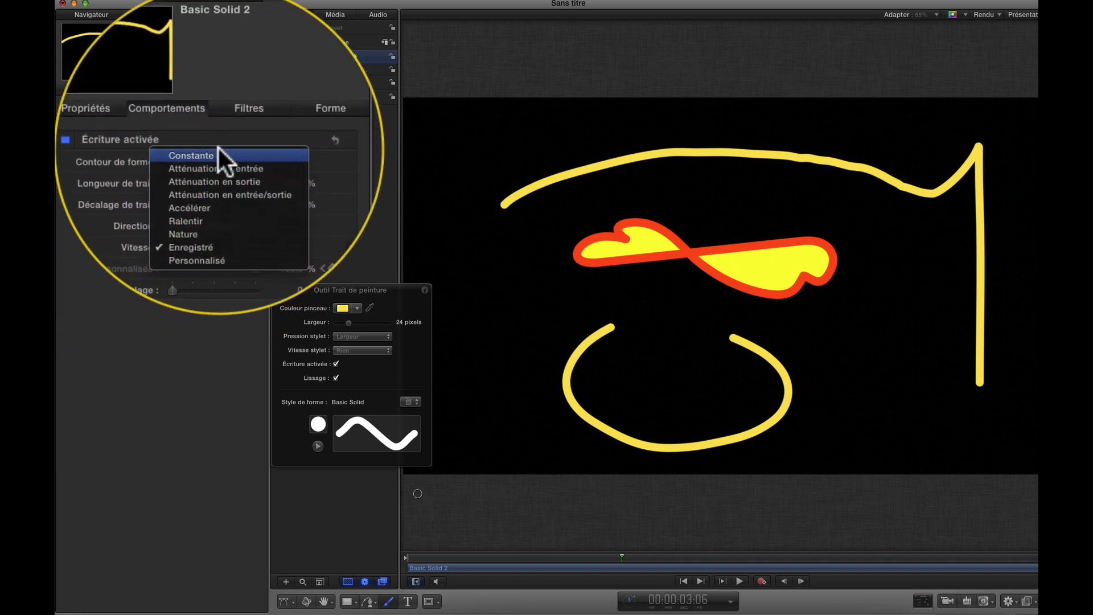
pyautogui.click(213, 142)
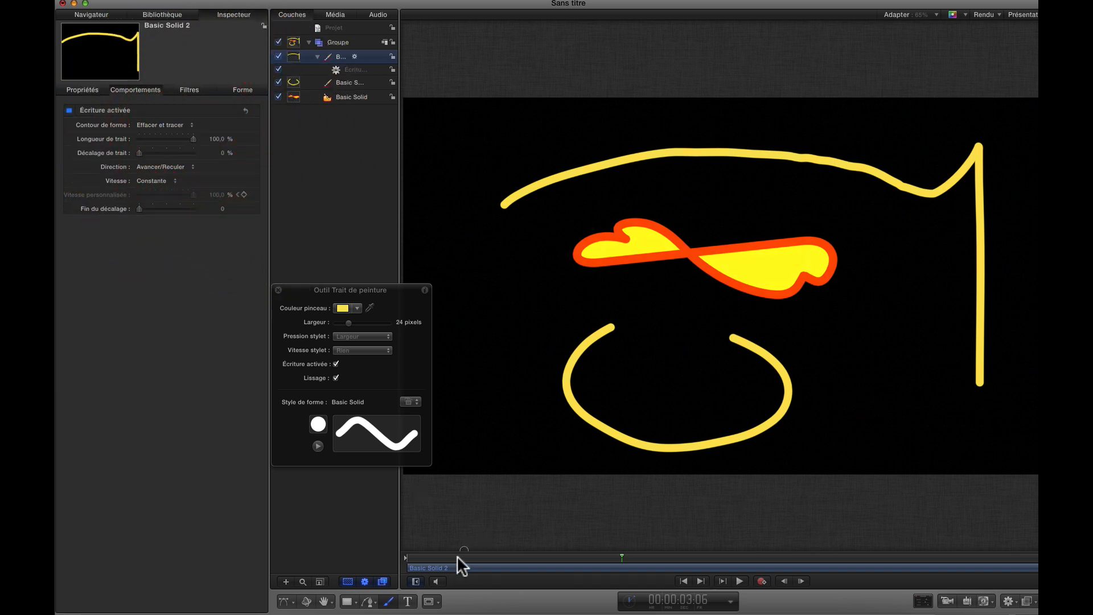
pyautogui.moveTo(456, 555); pyautogui.dragTo(398, 556)
pyautogui.press('space')
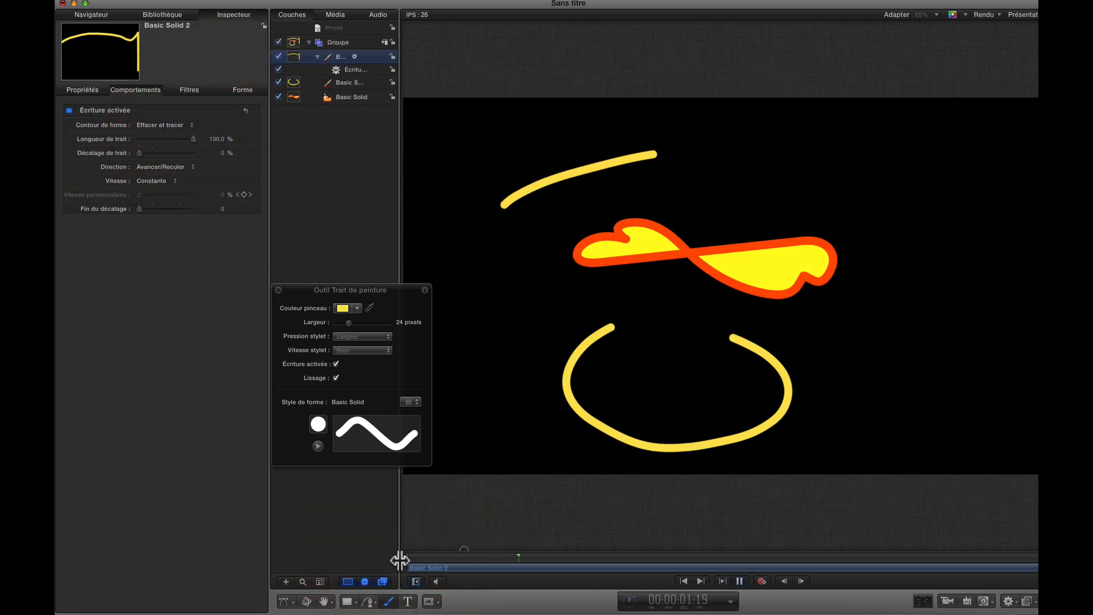
pyautogui.press('space')
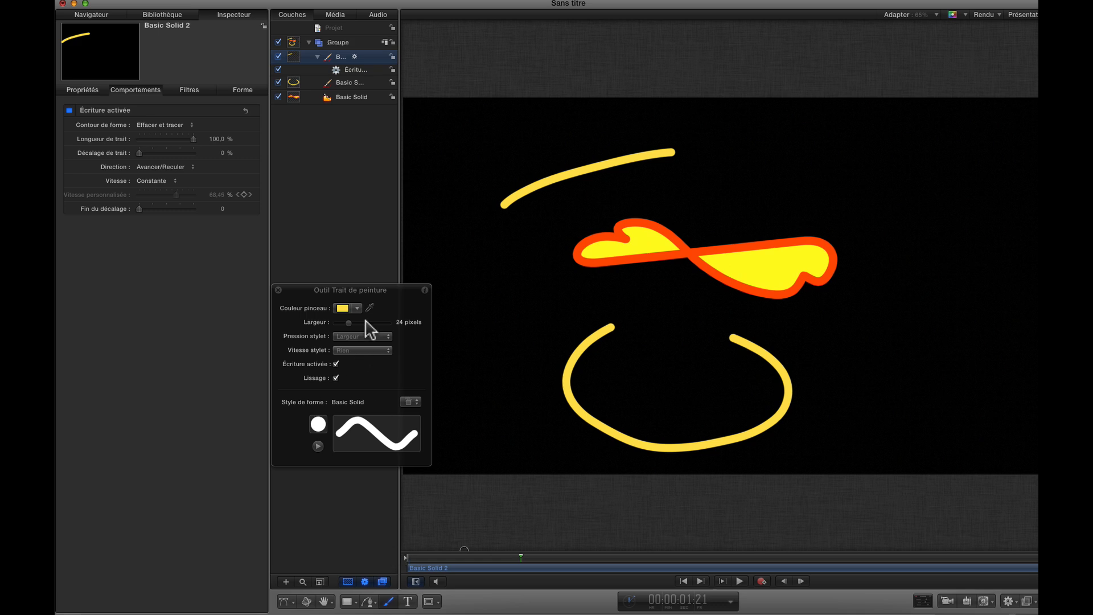
# - Add an Écriture activée behaviour to the filled Basic Solid shape, then select the bowl-shaped stroke
pyautogui.click(352, 99)
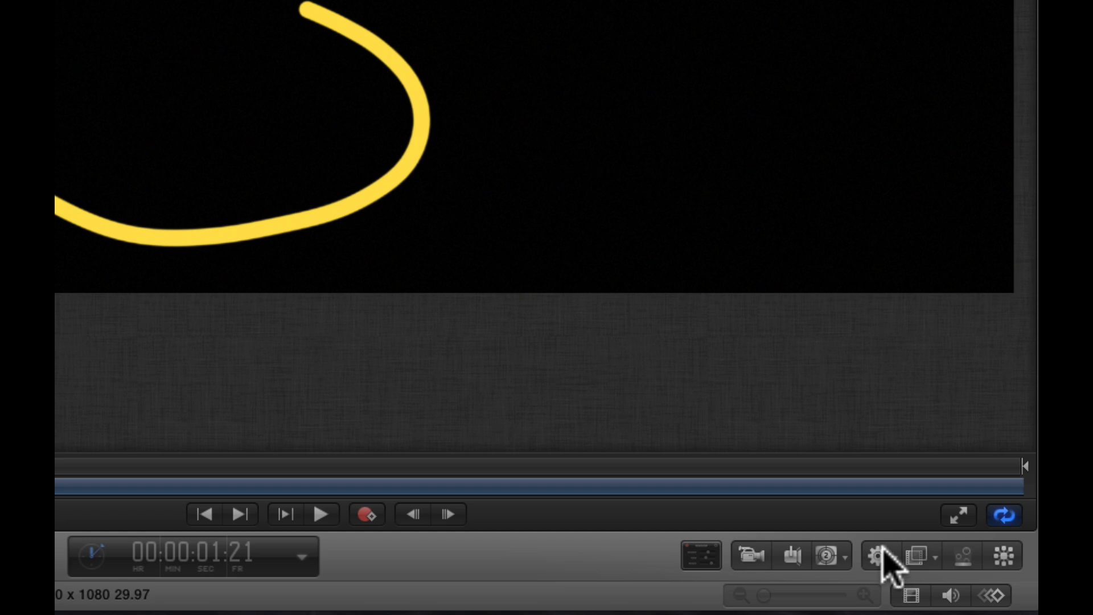
pyautogui.moveTo(883, 552); pyautogui.dragTo(678, 345)
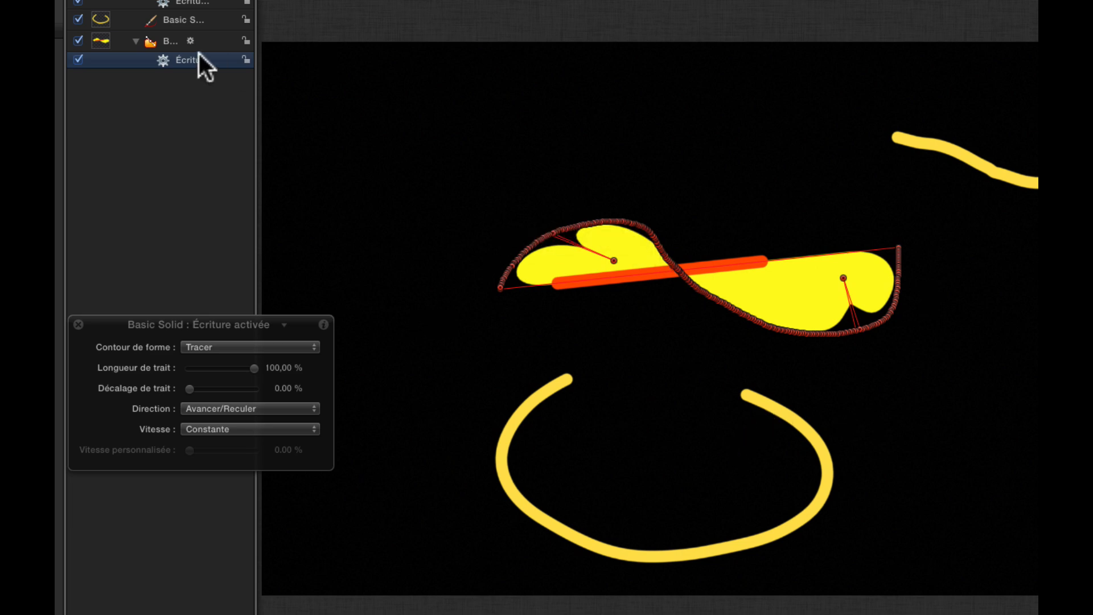
pyautogui.click(197, 20)
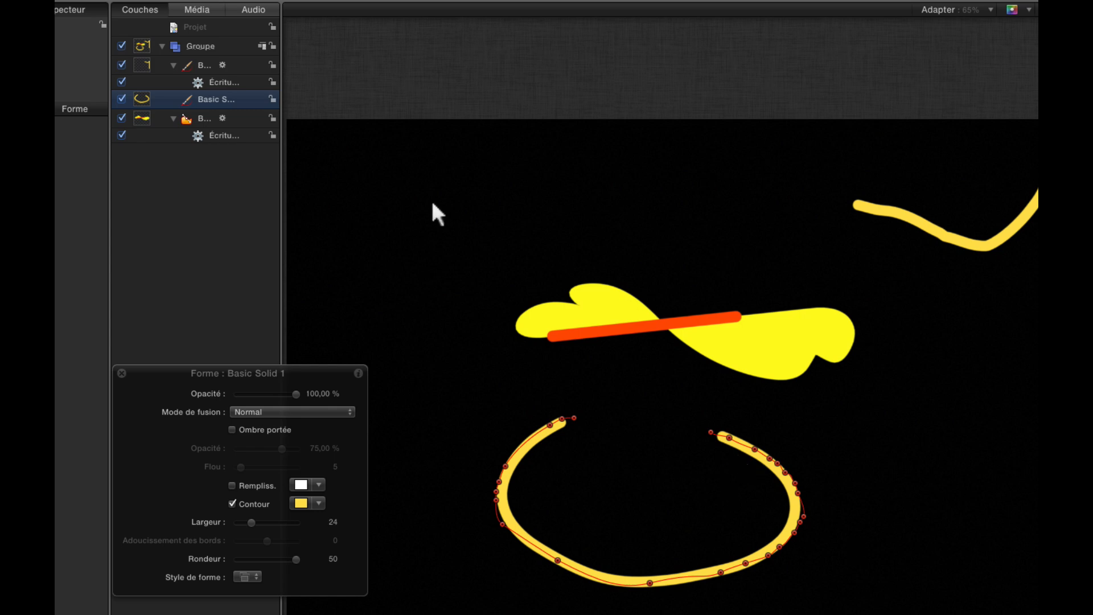
# - Delete the filled shape, the bowl-shaped stroke and the long top stroke from the group
pyautogui.click(191, 117)
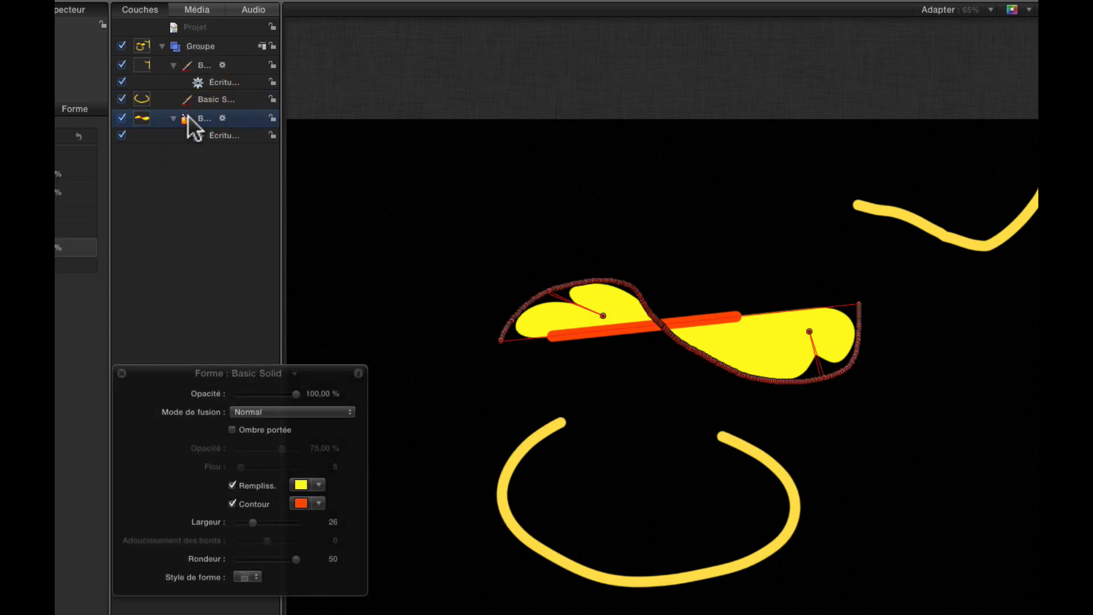
pyautogui.press('Delete')
pyautogui.click(190, 99)
pyautogui.press('Delete')
pyautogui.click(196, 65)
pyautogui.press('Delete')
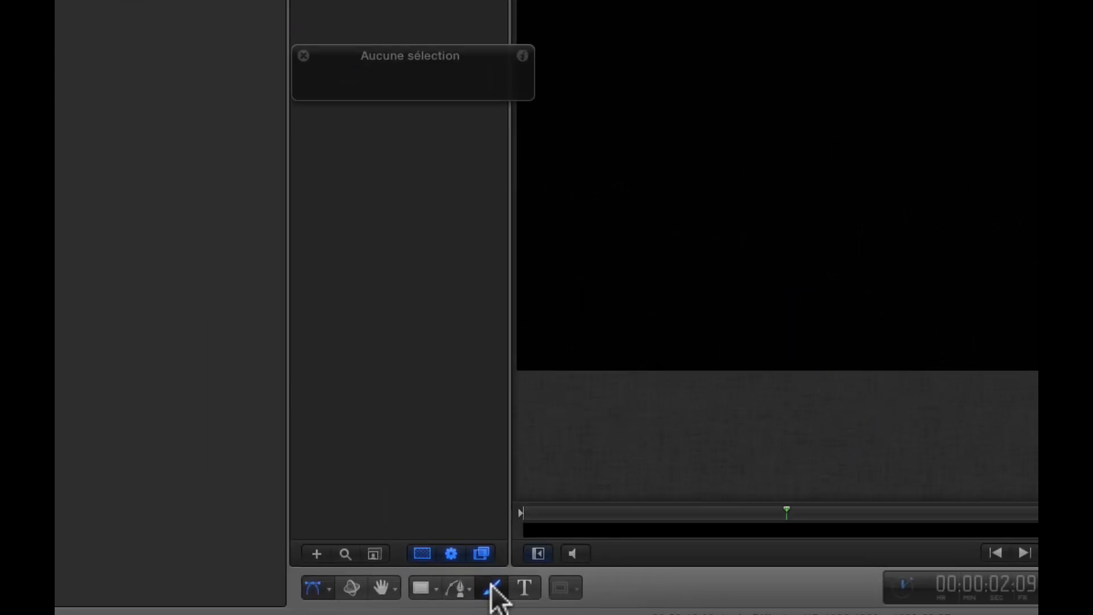
# - With the Paint Stroke tool and Écriture activée off, paint a wavy stroke across the upper canvas in the Abstrait style Mosaic
pyautogui.click(493, 590)
pyautogui.click(402, 182)
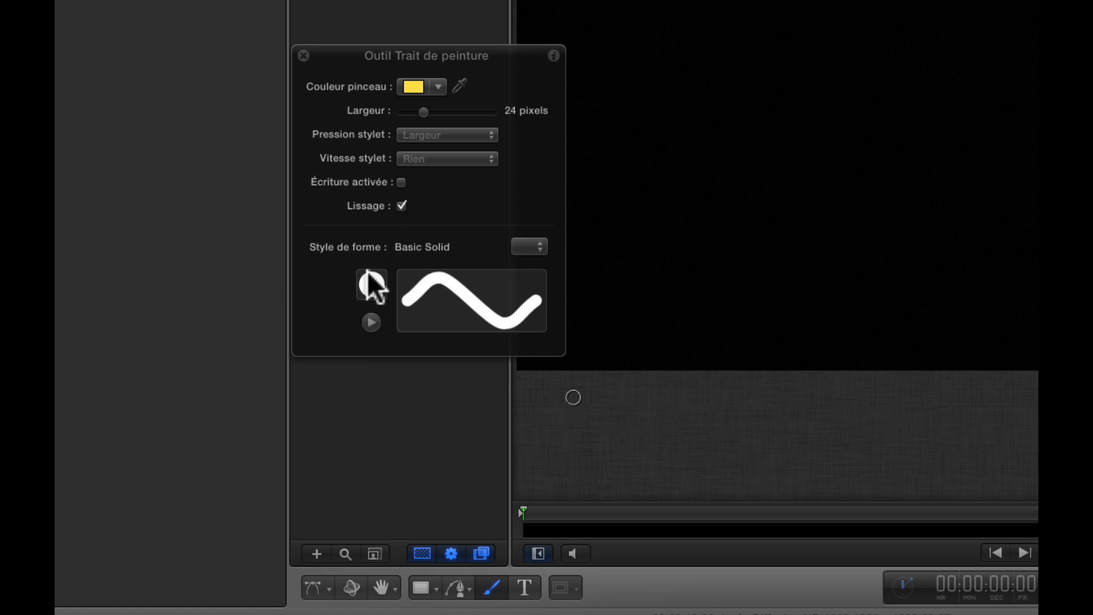
pyautogui.click(538, 244)
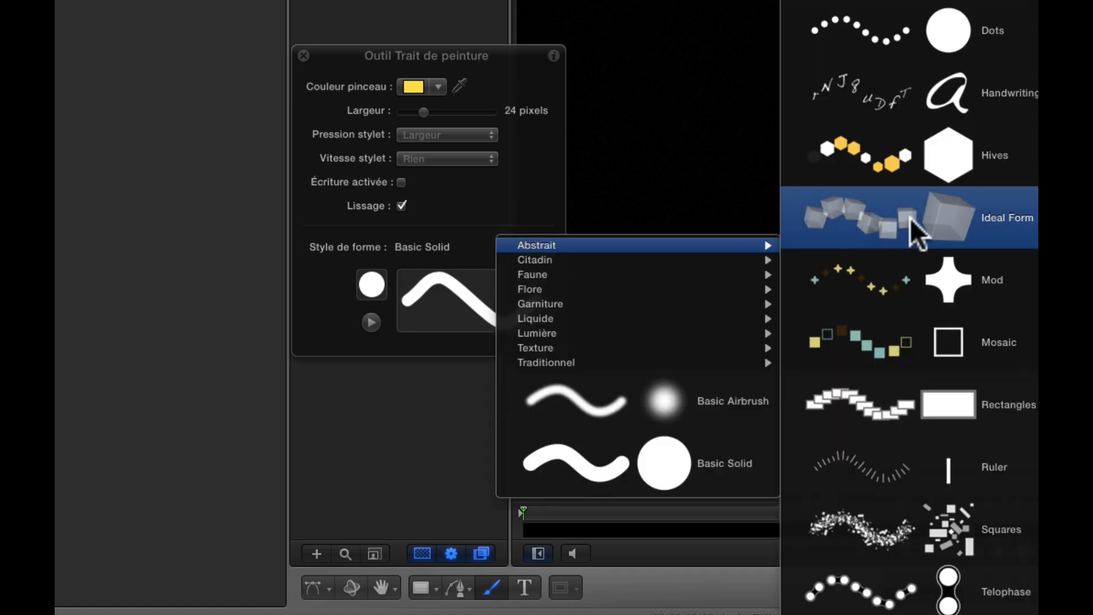
pyautogui.click(908, 358)
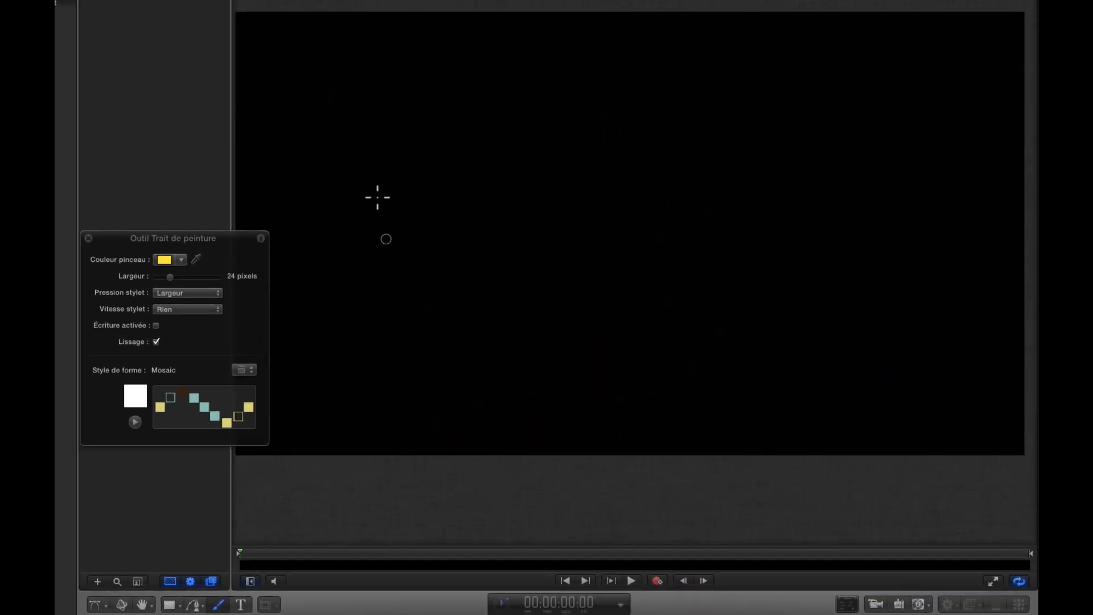
pyautogui.moveTo(344, 156)
pyautogui.mouseDown()
pyautogui.moveTo(419, 120)
pyautogui.moveTo(584, 155)
pyautogui.moveTo(710, 142)
pyautogui.moveTo(729, 92)
pyautogui.mouseUp()
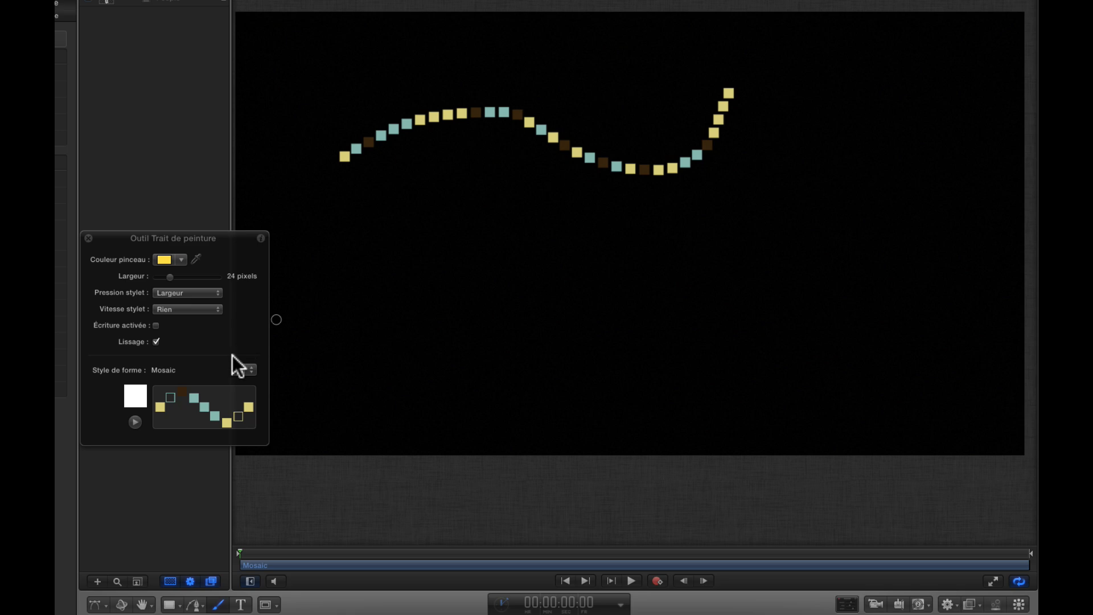
# - Paint a bowl-shaped stroke below the mosaic one using the Citadin style People Timelapse
pyautogui.click(250, 370)
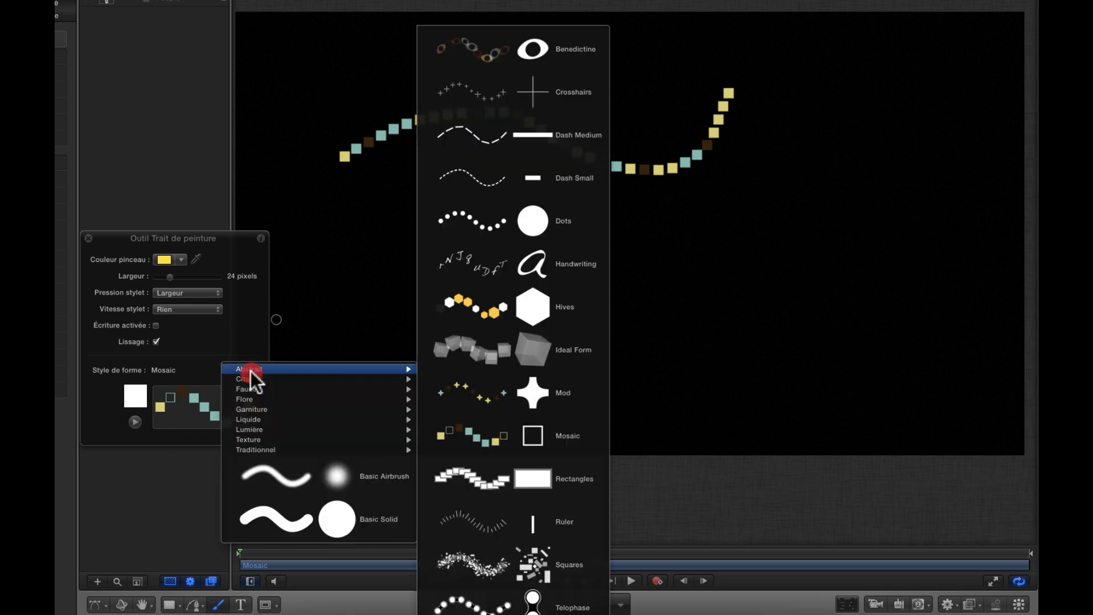
pyautogui.moveTo(251, 380)
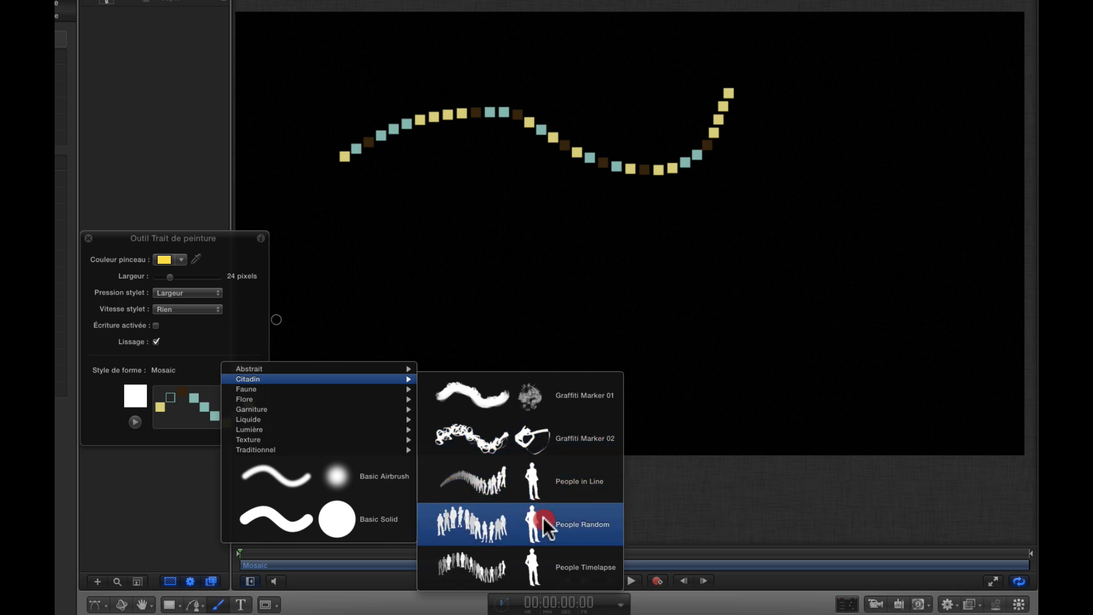
pyautogui.click(543, 565)
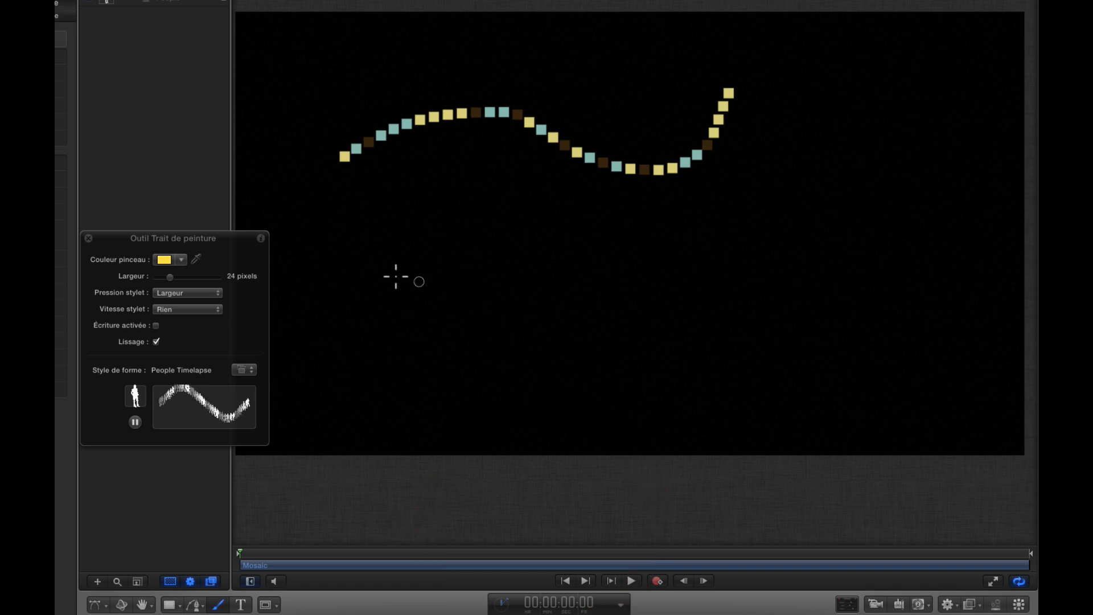
pyautogui.moveTo(437, 325)
pyautogui.mouseDown()
pyautogui.moveTo(591, 393)
pyautogui.moveTo(768, 375)
pyautogui.moveTo(835, 303)
pyautogui.moveTo(851, 244)
pyautogui.mouseUp()
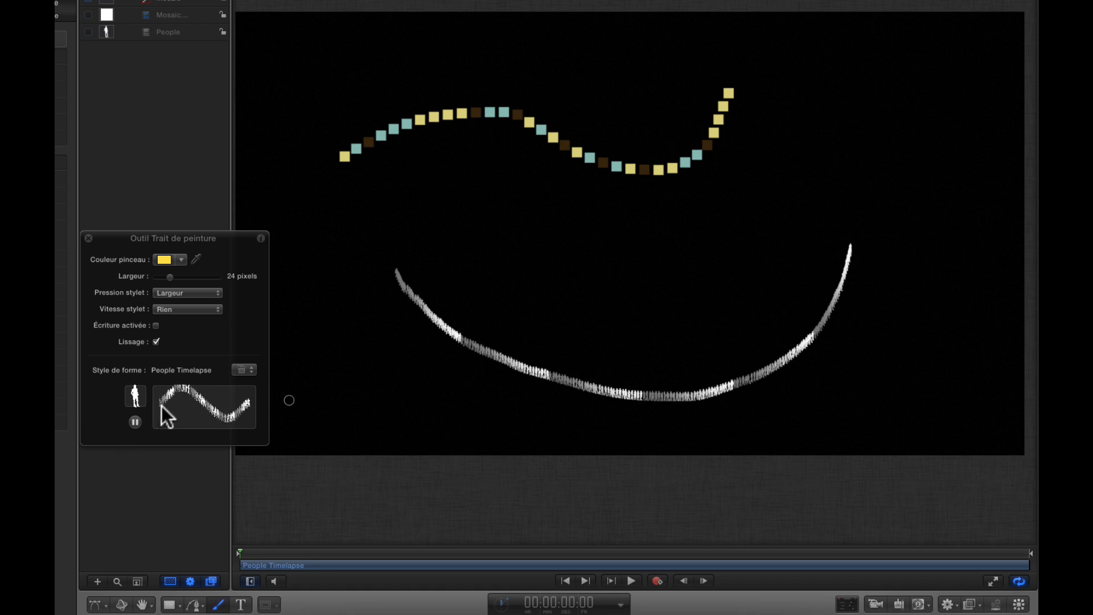
# - Stop the shape style preview and play the project to examine the animated people stroke
pyautogui.click(135, 421)
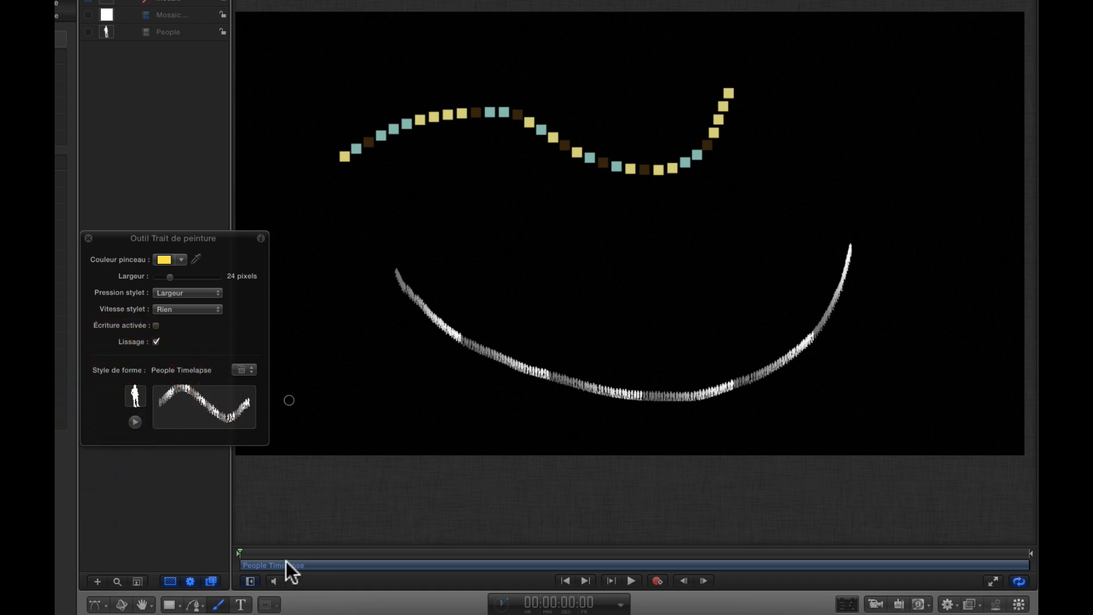
pyautogui.press('space')
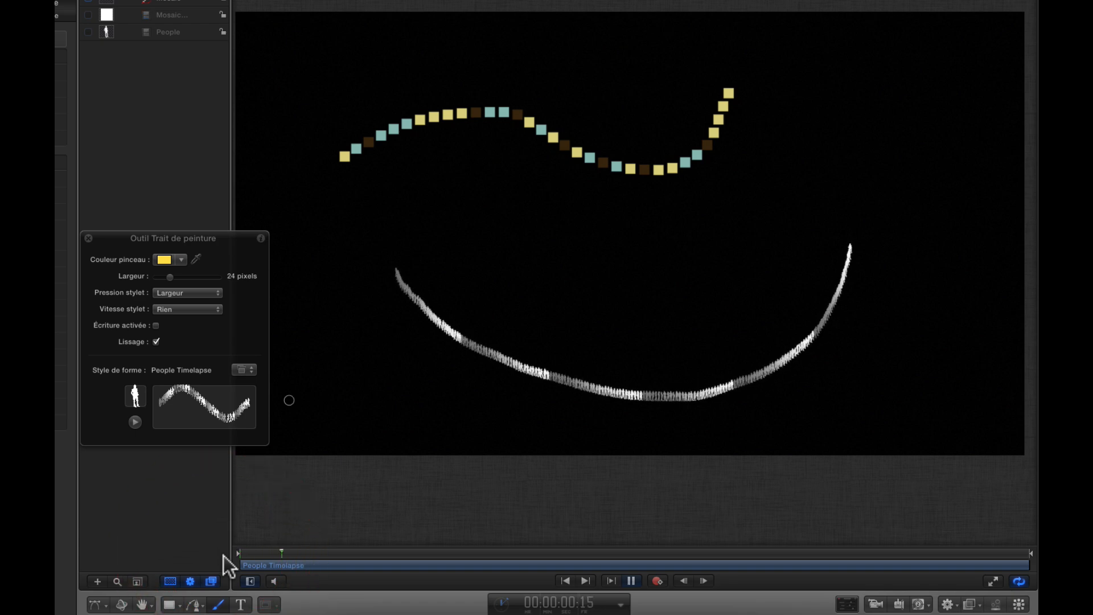
pyautogui.press('space')
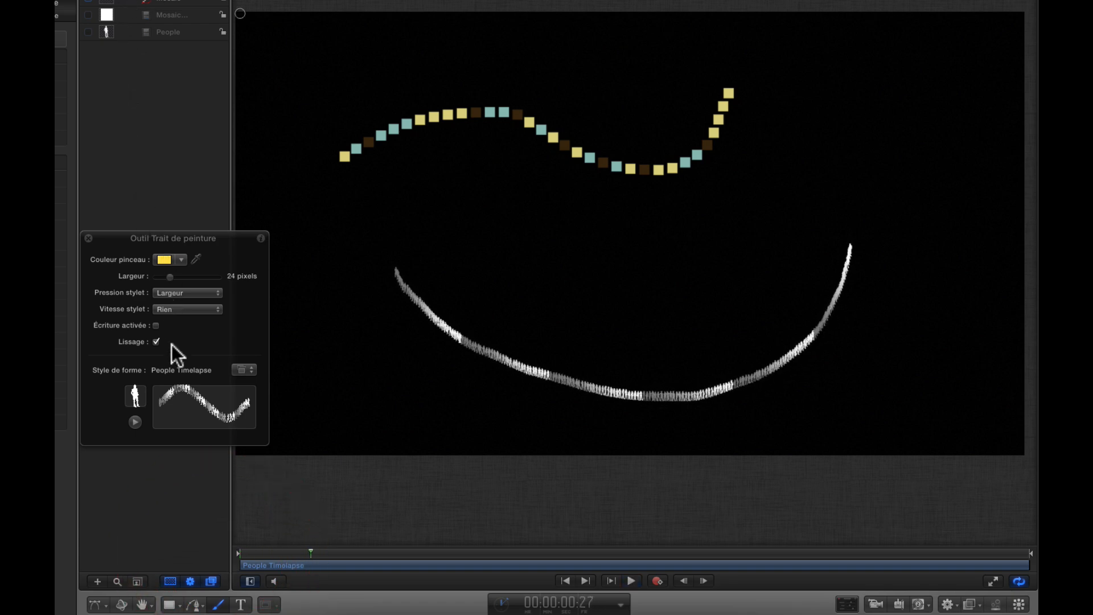
# - Switch the people stroke to Transformer mode, set its Largeur to 100 and play the animation
pyautogui.click(98, 605)
pyautogui.click(103, 606)
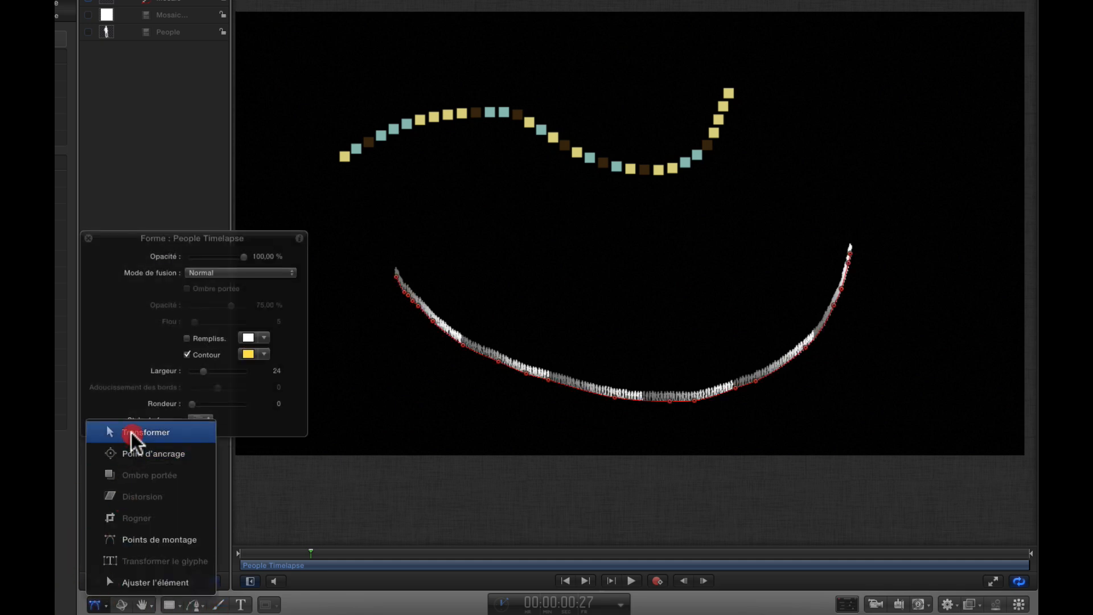
pyautogui.click(131, 432)
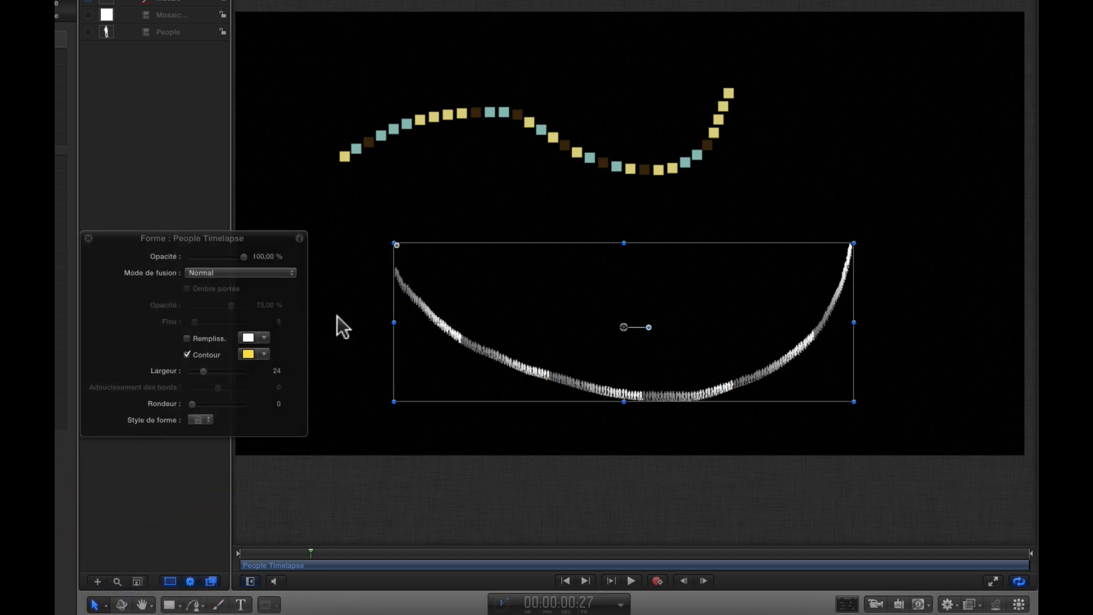
pyautogui.moveTo(204, 371); pyautogui.dragTo(262, 373)
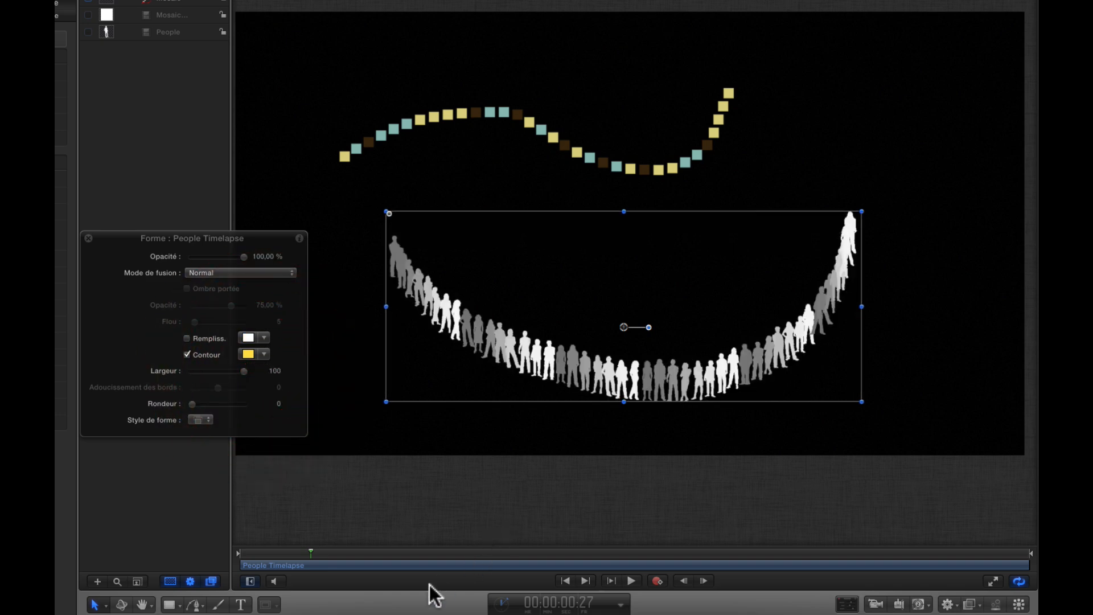
pyautogui.press('space')
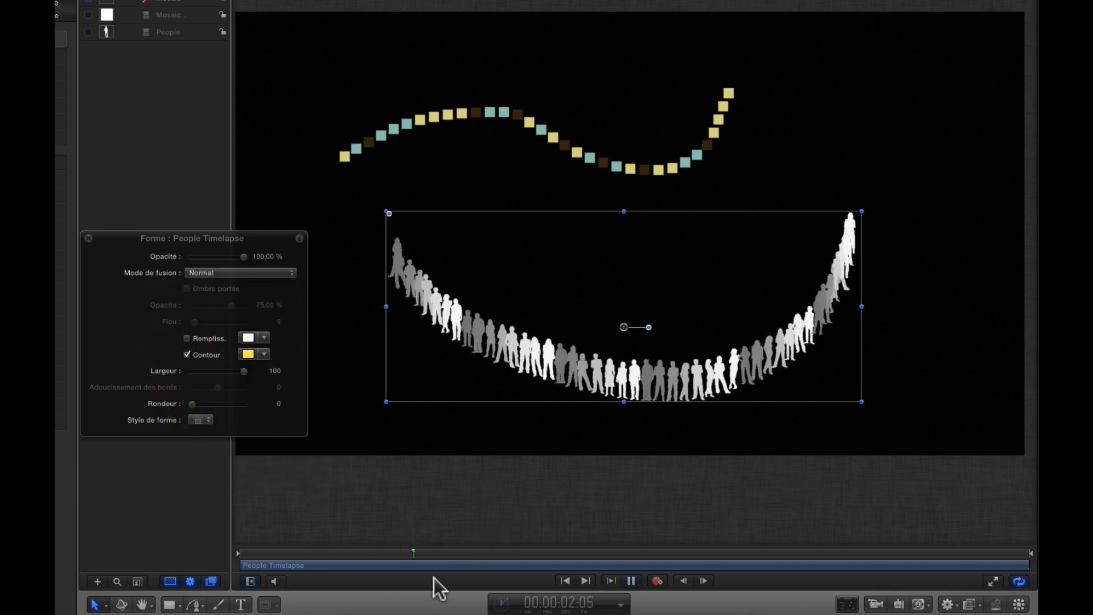
# - Set the people stroke's brush Largeur to 173 and replay the animation from the start of the project
pyautogui.press('space')
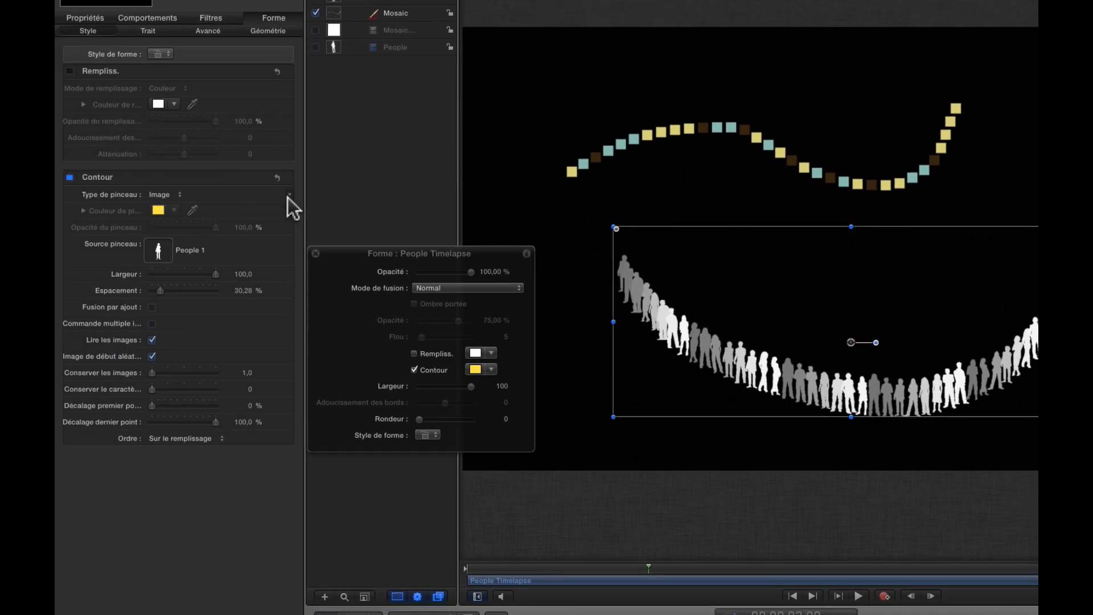
pyautogui.moveTo(245, 276); pyautogui.dragTo(287, 276)
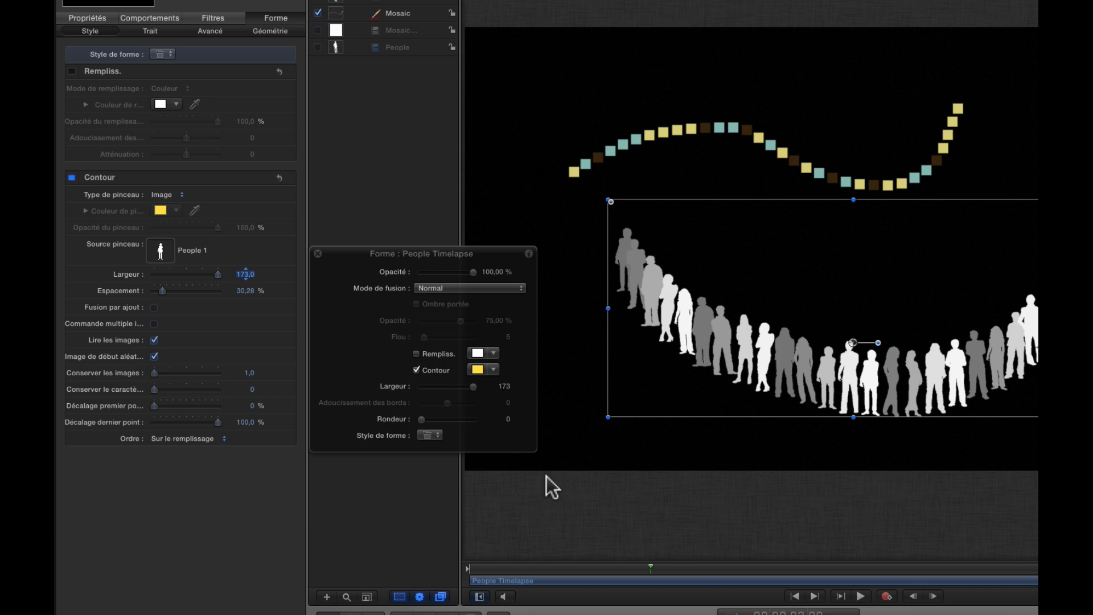
pyautogui.moveTo(512, 571); pyautogui.dragTo(469, 568)
pyautogui.press('space')
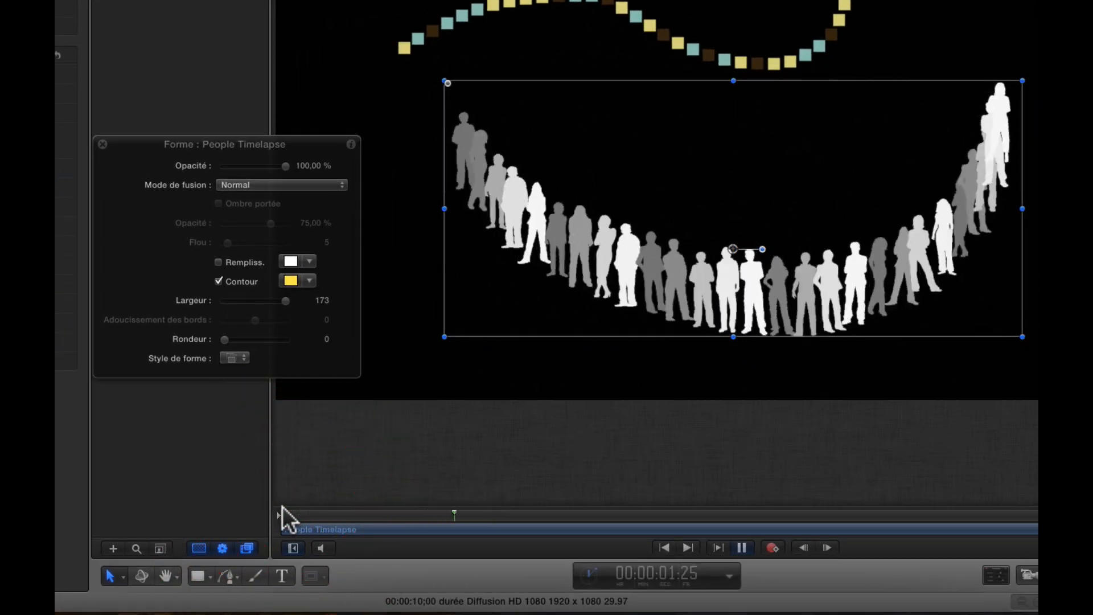
pyautogui.press('space')
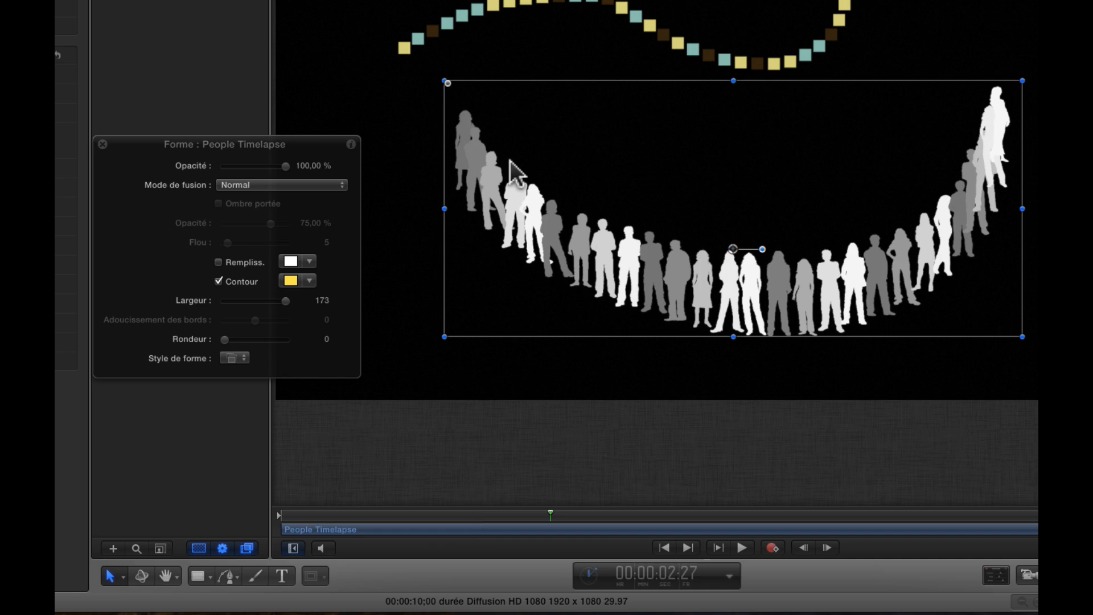
pyautogui.press('space')
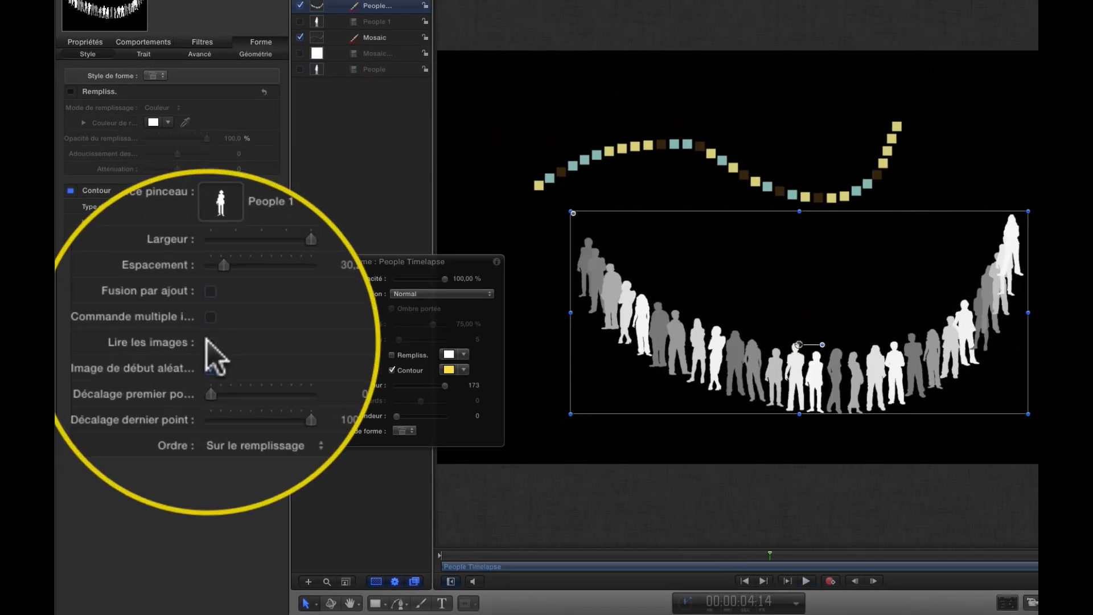
# - Turn Lire les images off and back on for the people brush to compare frozen and animated figures during playback
pyautogui.press('space')
pyautogui.click(208, 341)
pyautogui.press('space')
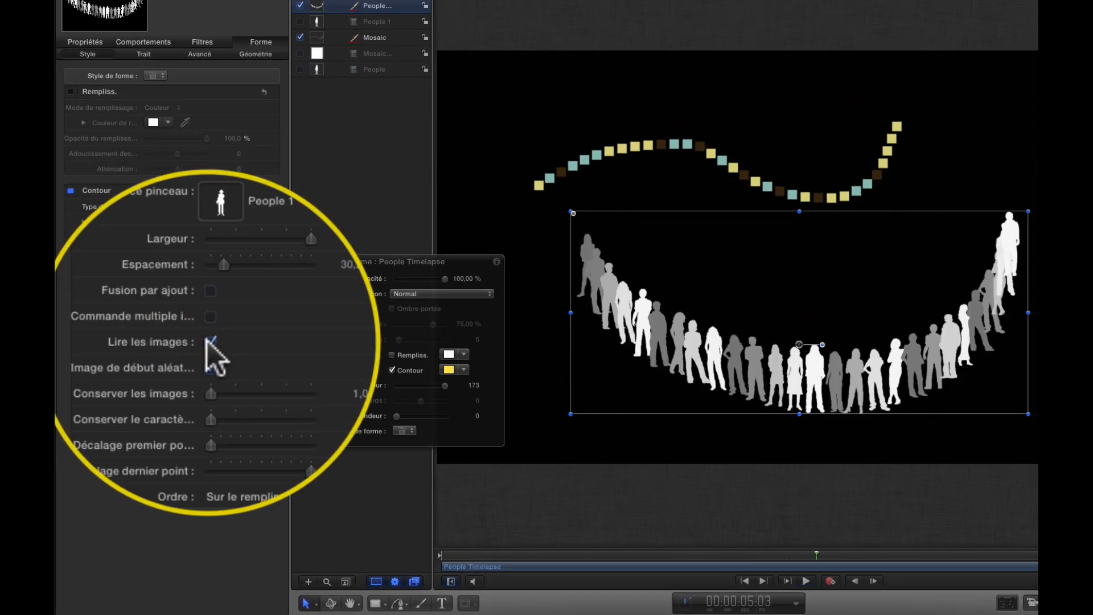
pyautogui.click(209, 341)
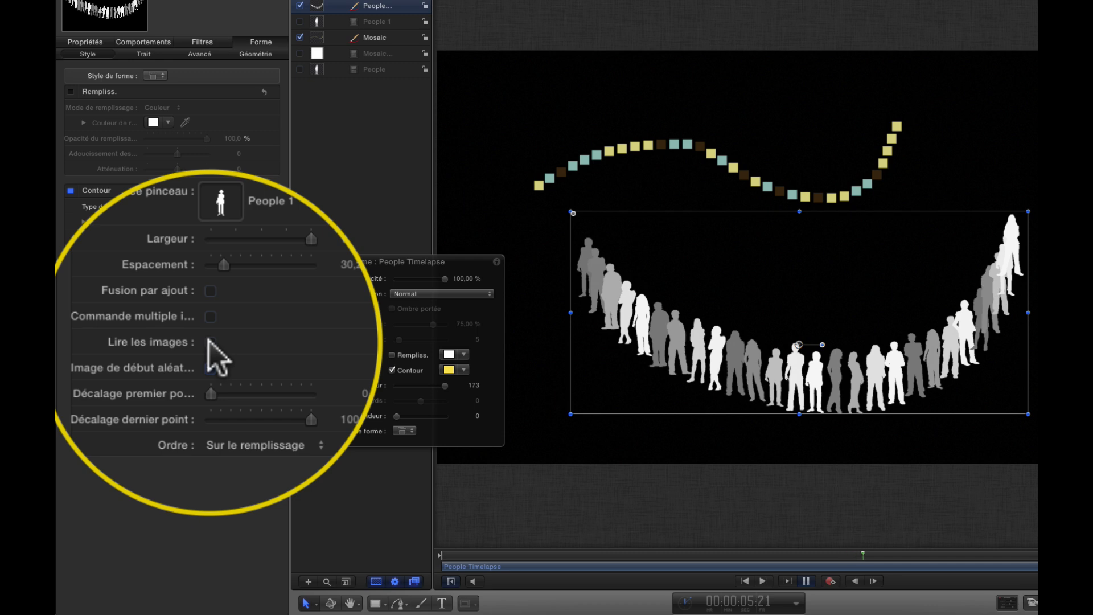
pyautogui.click(210, 342)
pyautogui.press('space')
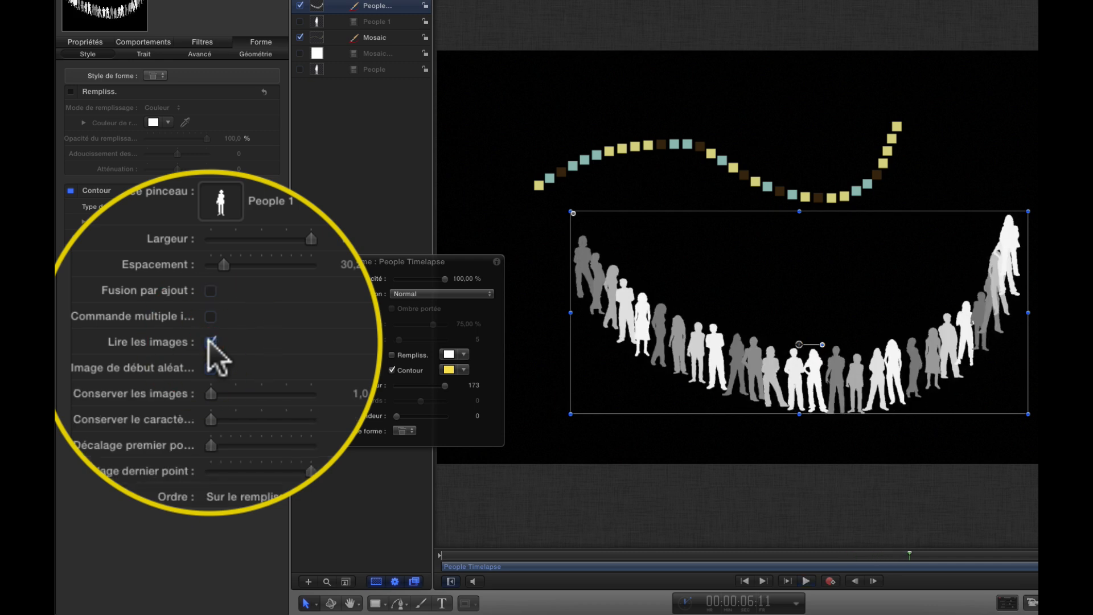
# - Set the people brush's Conserver les images to 36 and its Conserver le caractère aléatoire to 30, and play the animation
pyautogui.click(211, 367)
pyautogui.moveTo(211, 371); pyautogui.dragTo(166, 391)
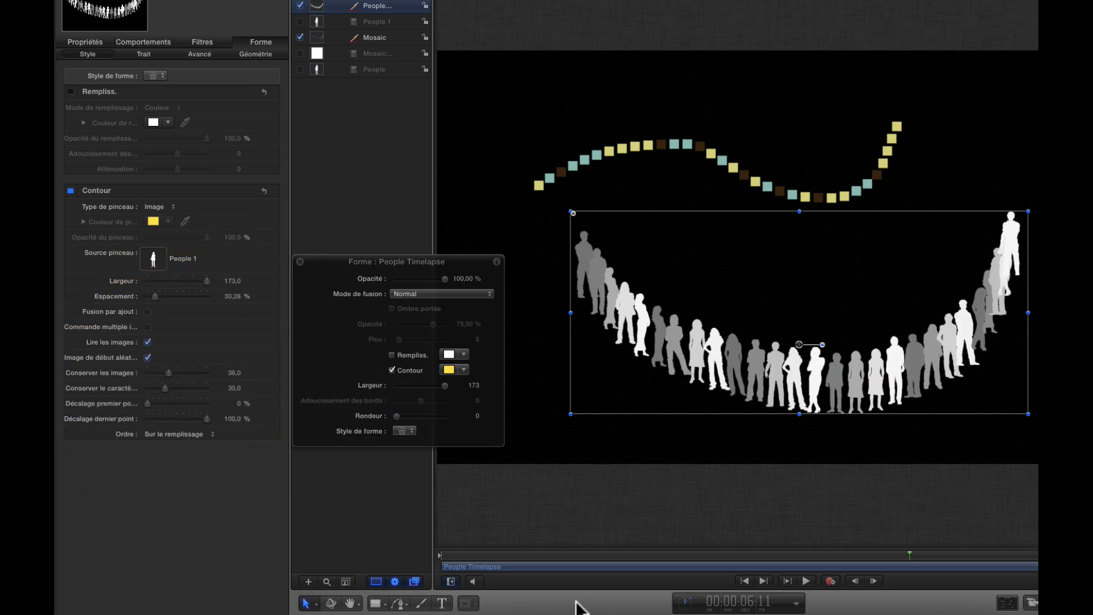
pyautogui.click(453, 555)
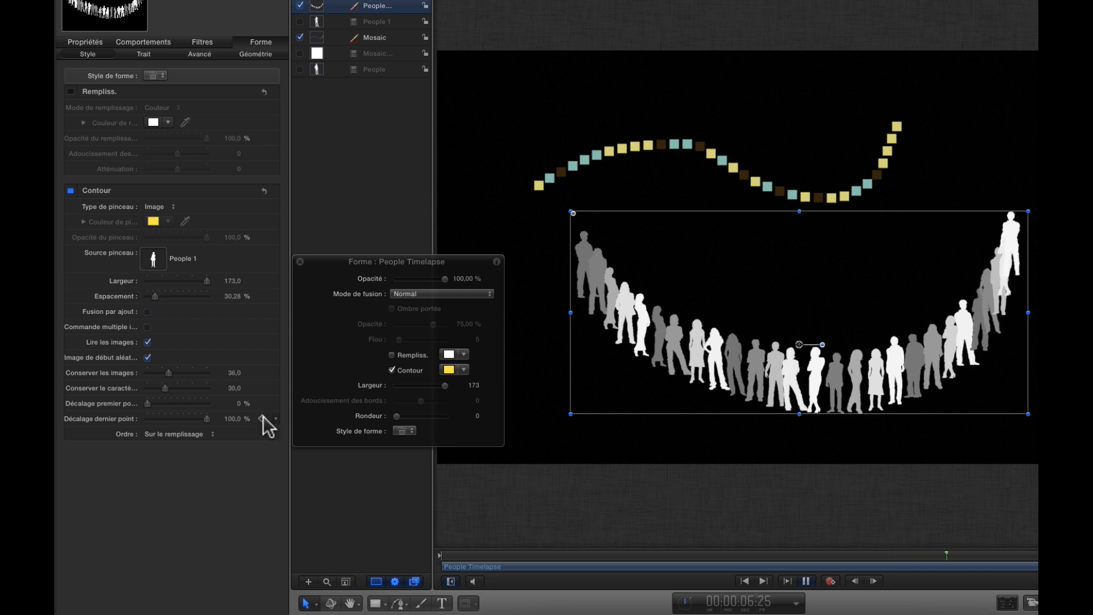
pyautogui.press('space')
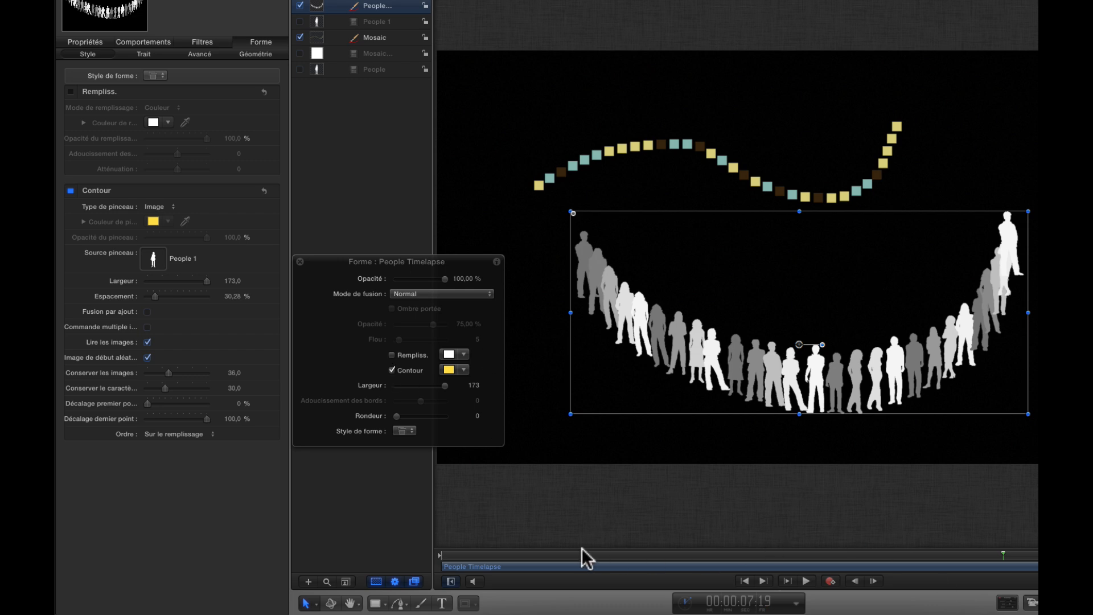
pyautogui.click(461, 555)
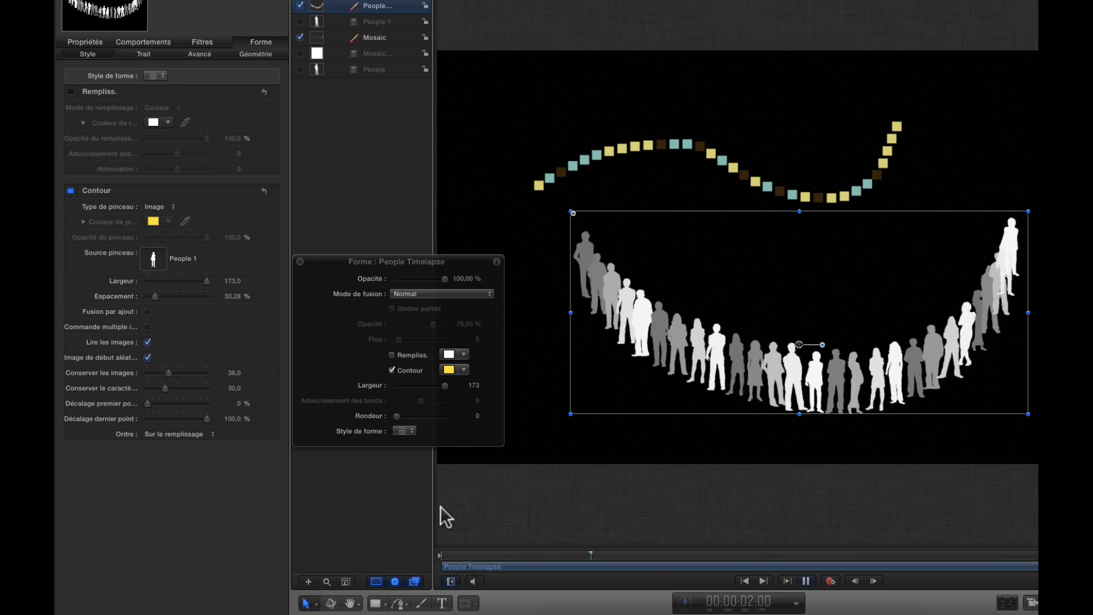
pyautogui.press('space')
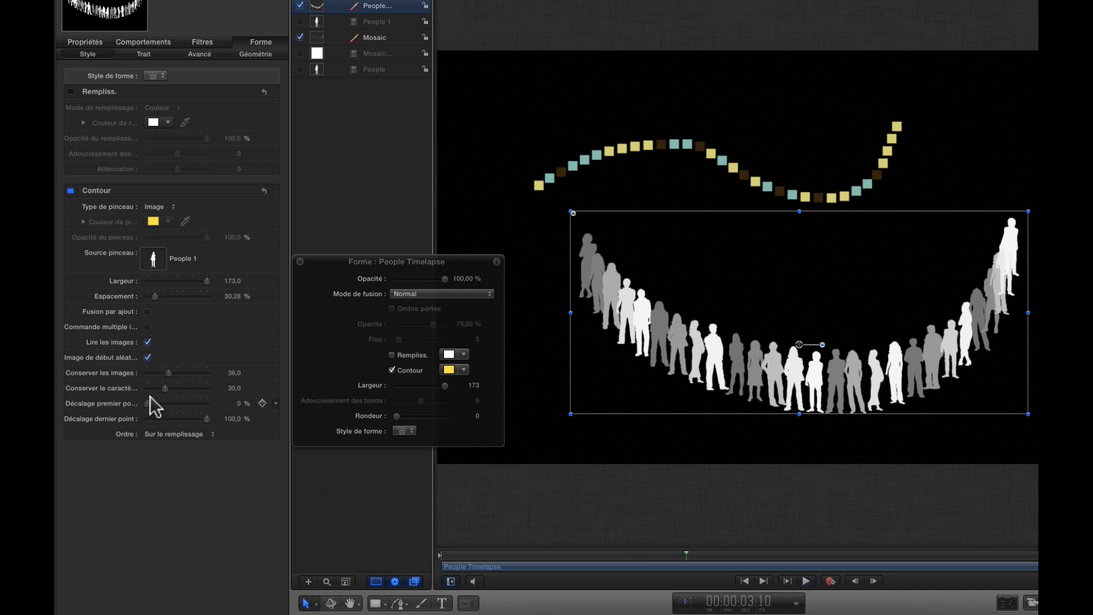
# - Reduce both Conserver les images and Conserver le caractère aléatoire to 18 and play the people stroke again
pyautogui.moveTo(165, 389); pyautogui.dragTo(157, 377)
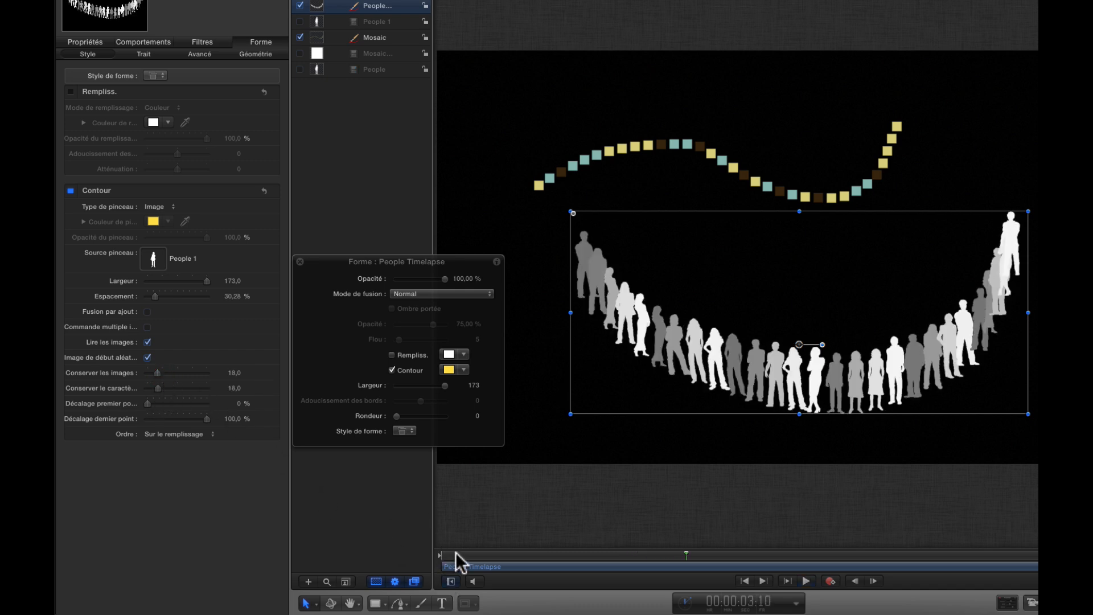
pyautogui.press('space')
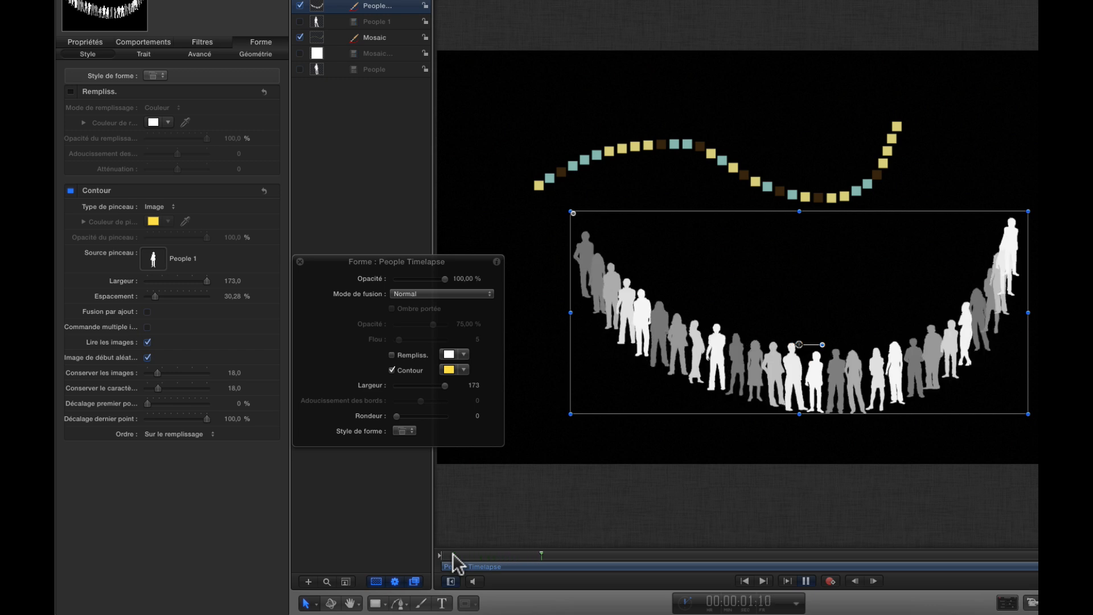
pyautogui.press('space')
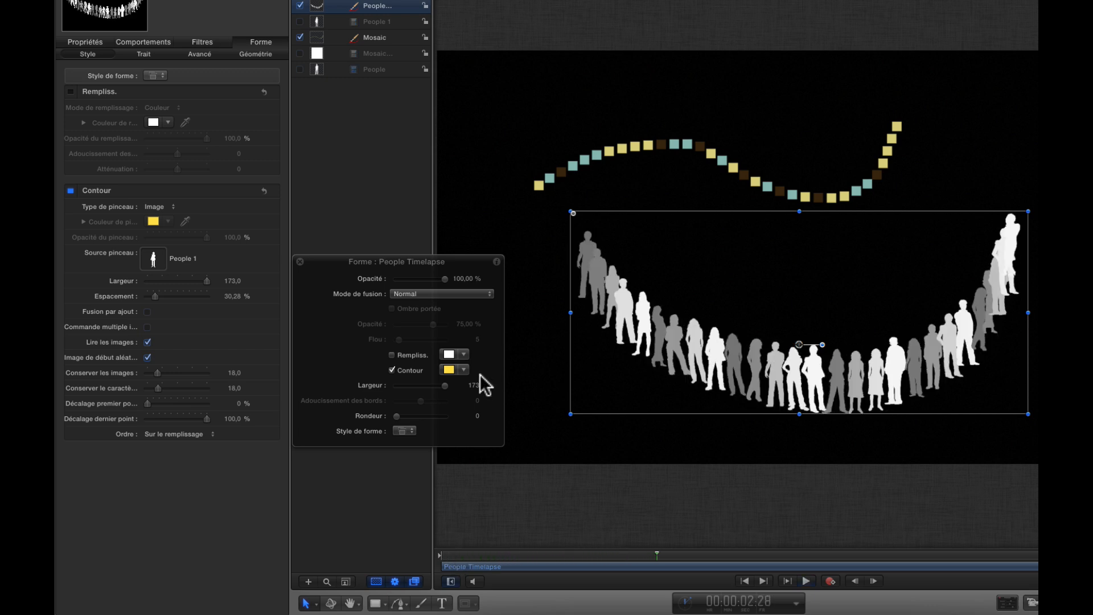
# - Delete the People Timelapse and Mosaic strokes together with their leftover brush source objects to empty the project
pyautogui.press('Delete')
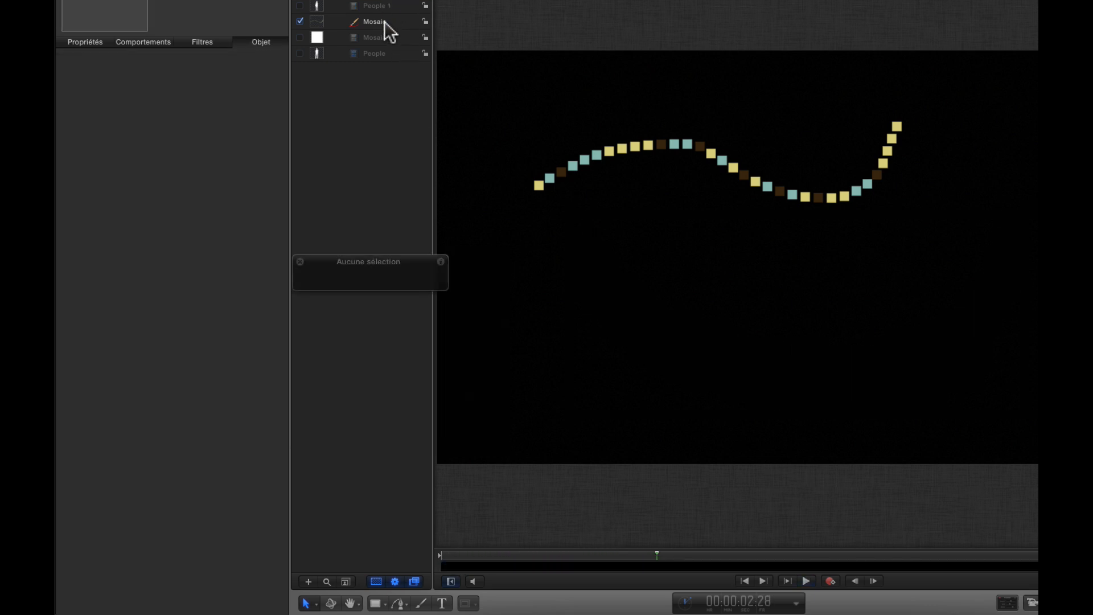
pyautogui.click(385, 19)
pyautogui.press('Delete')
pyautogui.click(384, 5)
pyautogui.press('Delete')
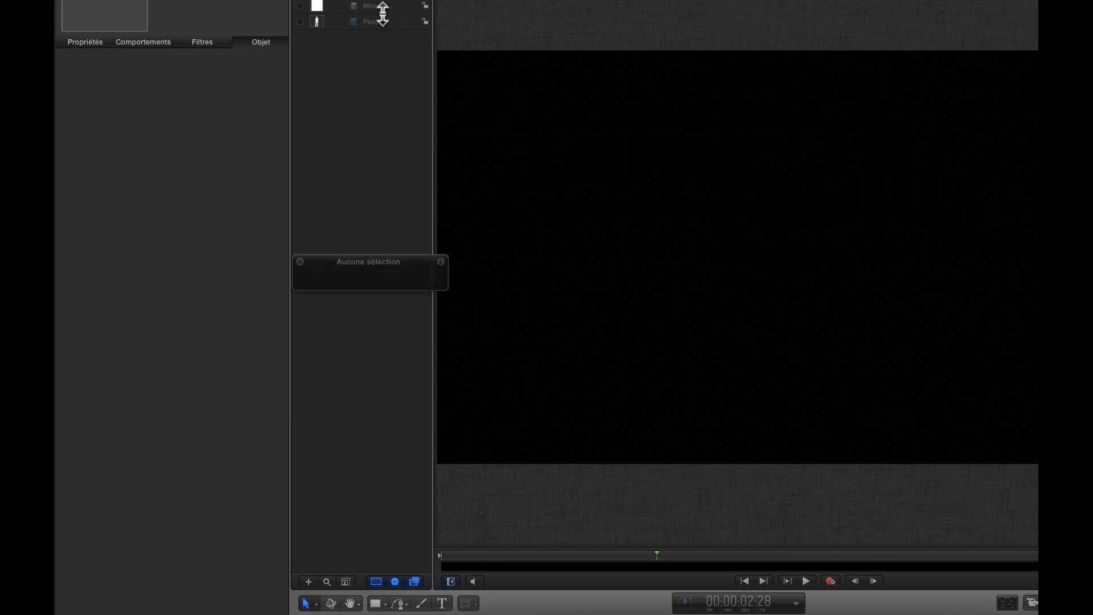
pyautogui.click(384, 6)
pyautogui.press('Delete')
pyautogui.click(378, 13)
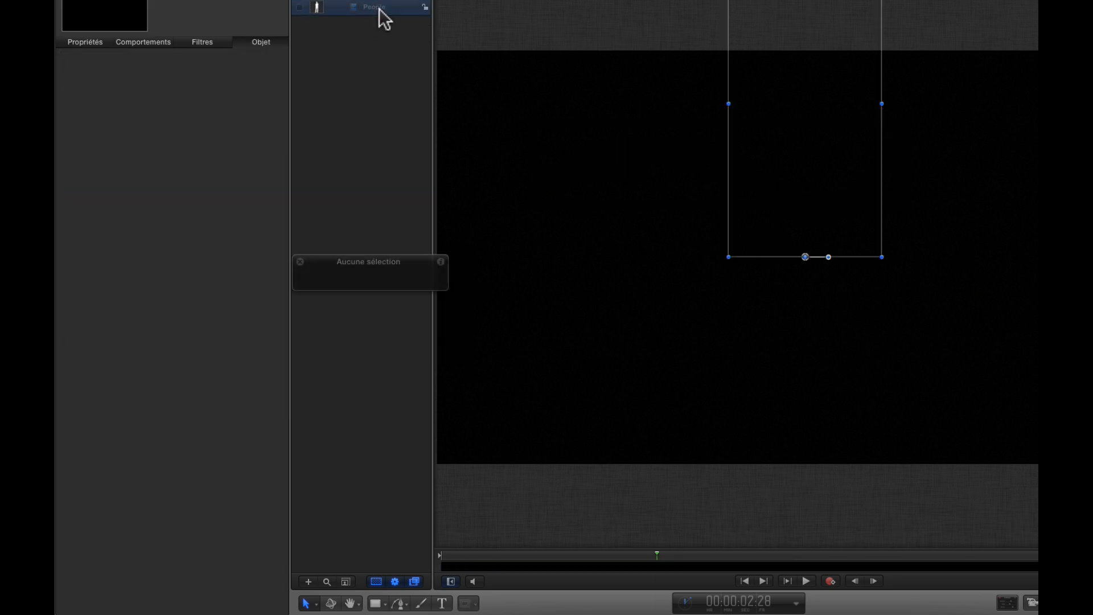
pyautogui.press('Delete')
# - Set up the Paint Stroke tool at the first frame with Écriture activée on and the Lumière style Light Tail 05
pyautogui.click(371, 571)
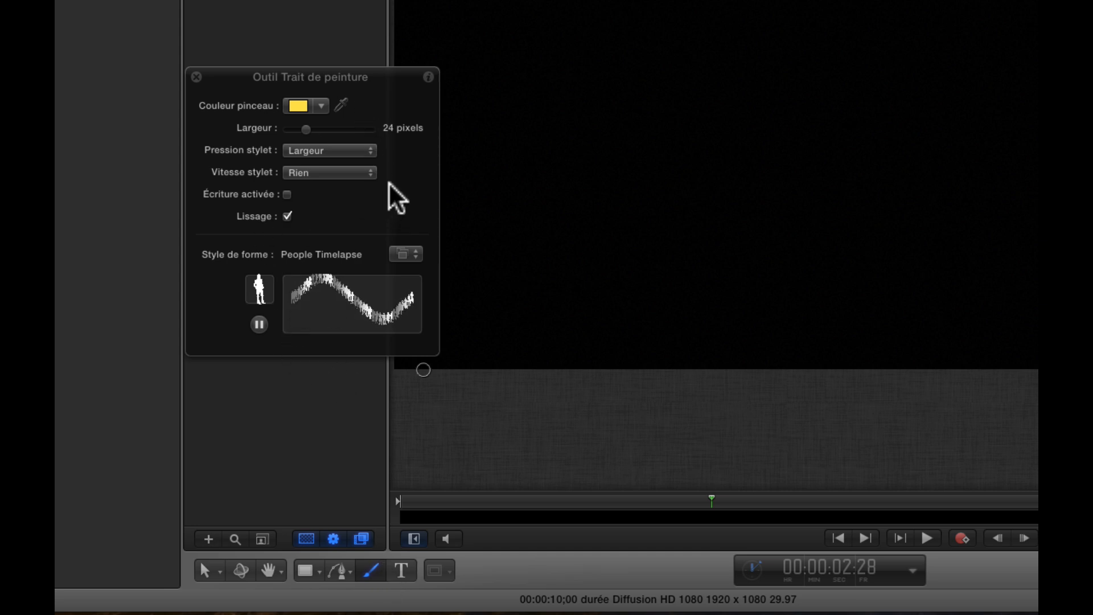
pyautogui.click(346, 254)
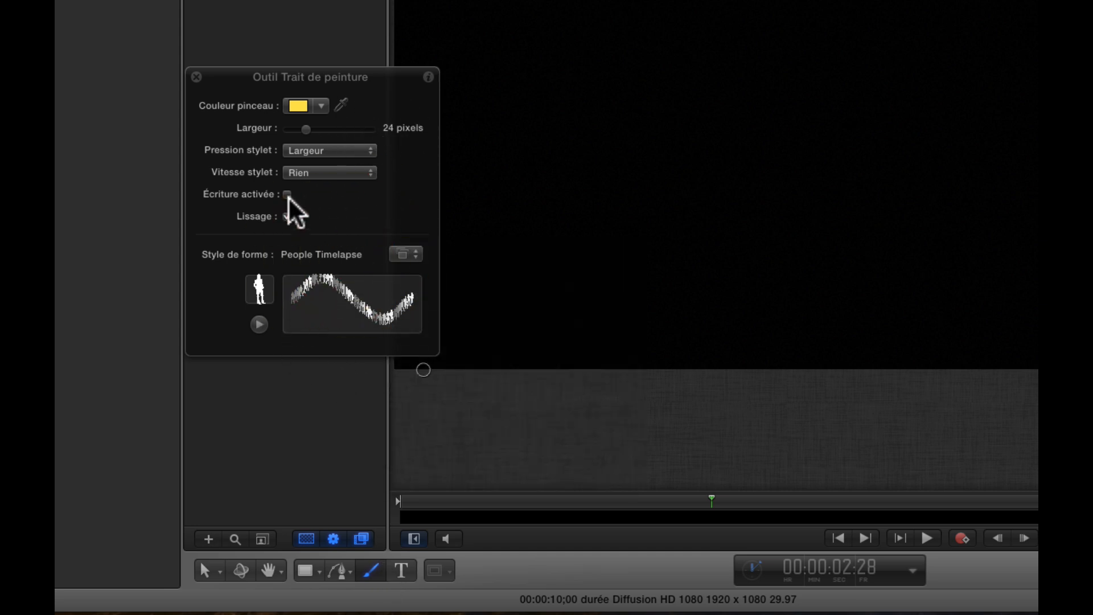
pyautogui.moveTo(609, 501); pyautogui.dragTo(393, 501)
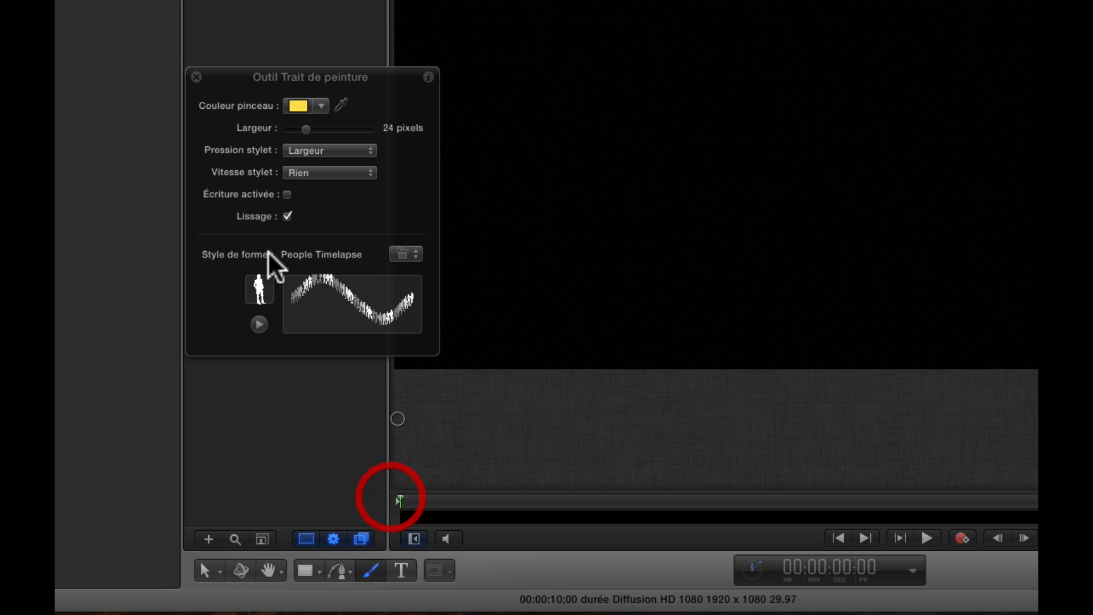
pyautogui.click(287, 195)
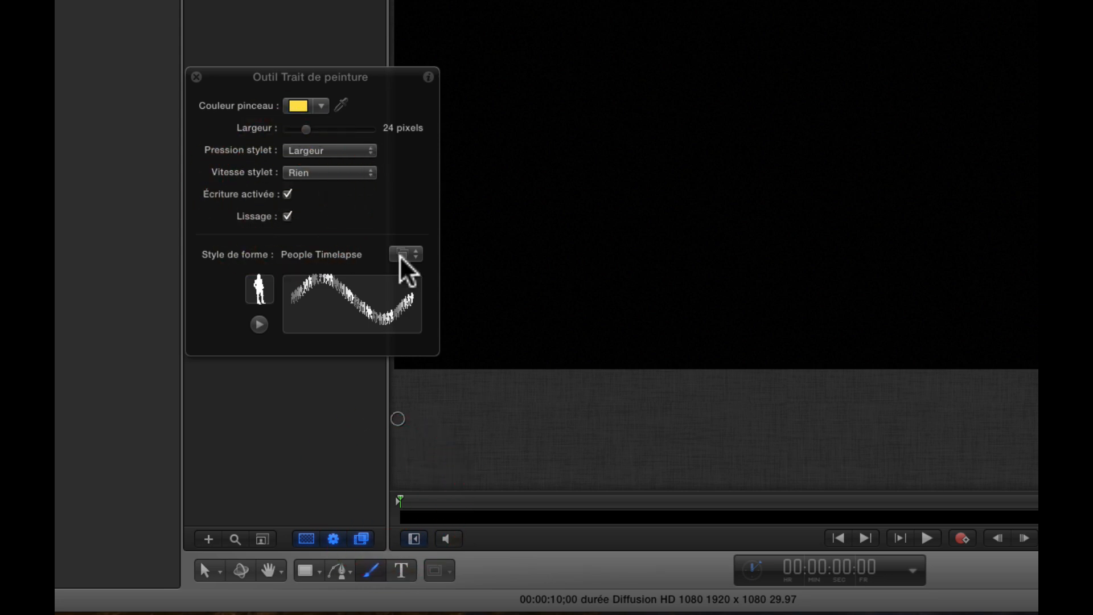
pyautogui.click(414, 253)
pyautogui.moveTo(414, 251); pyautogui.dragTo(422, 340)
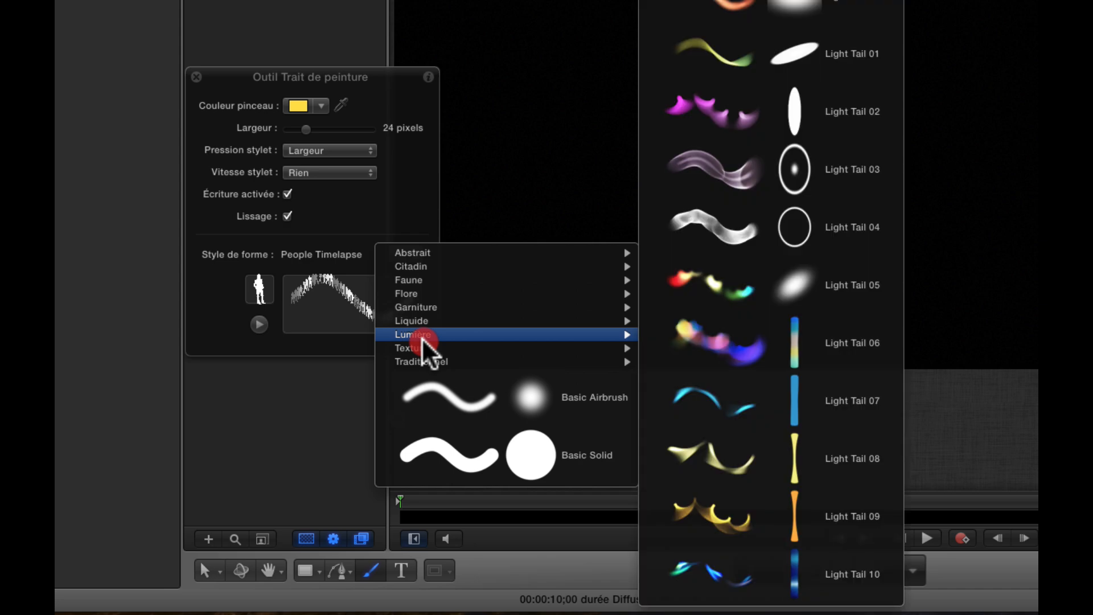
pyautogui.moveTo(422, 340)
pyautogui.mouseDown()
pyautogui.moveTo(718, 335)
pyautogui.moveTo(716, 73)
pyautogui.moveTo(724, 290)
pyautogui.mouseUp()
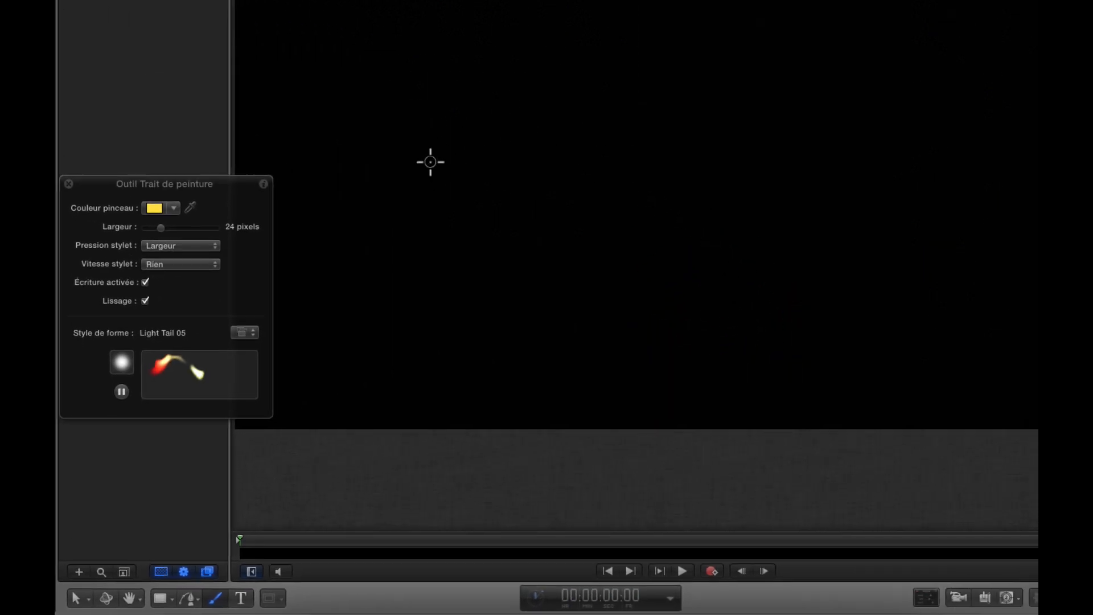
# - Paint a wavy light stroke across the canvas, switch to Transformer mode and play its write-on animation from the start
pyautogui.moveTo(384, 170)
pyautogui.mouseDown()
pyautogui.moveTo(509, 83)
pyautogui.moveTo(617, 237)
pyautogui.moveTo(1000, 146)
pyautogui.moveTo(1001, 78)
pyautogui.mouseUp()
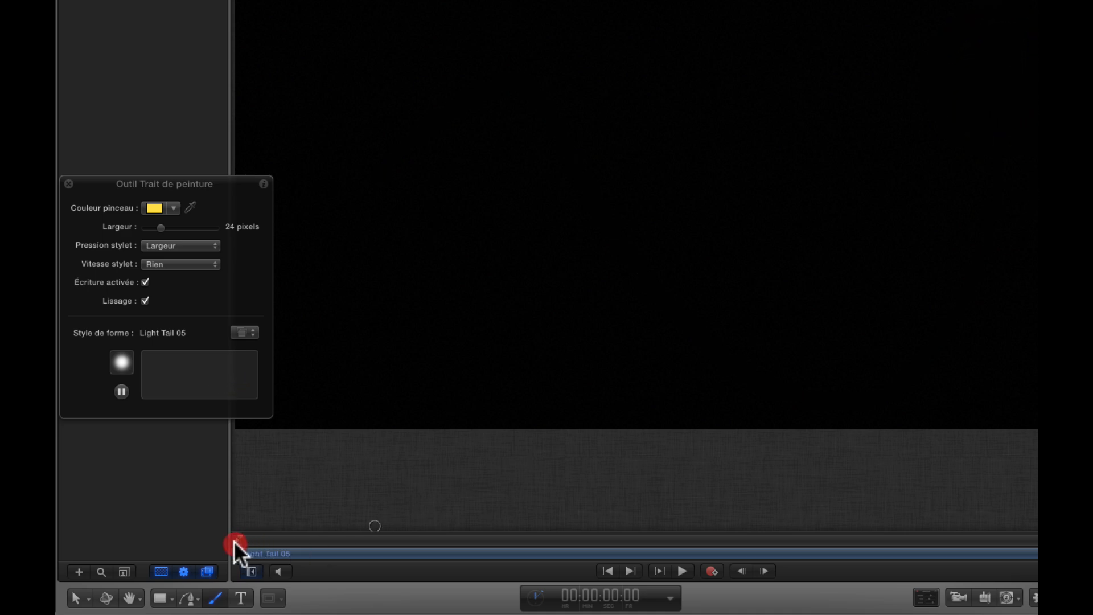
pyautogui.click(78, 599)
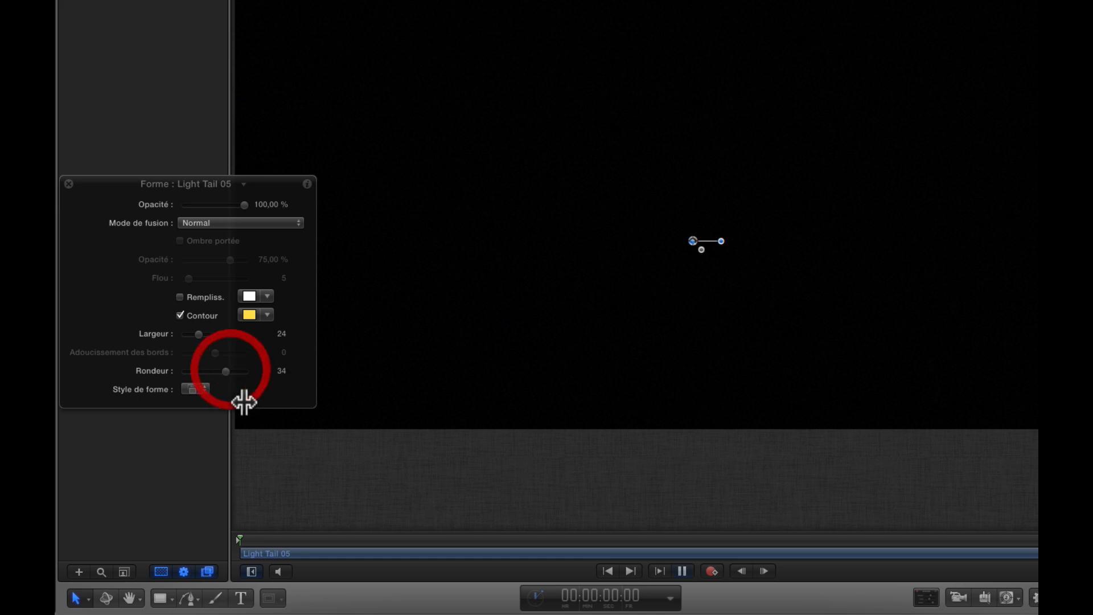
pyautogui.press('space')
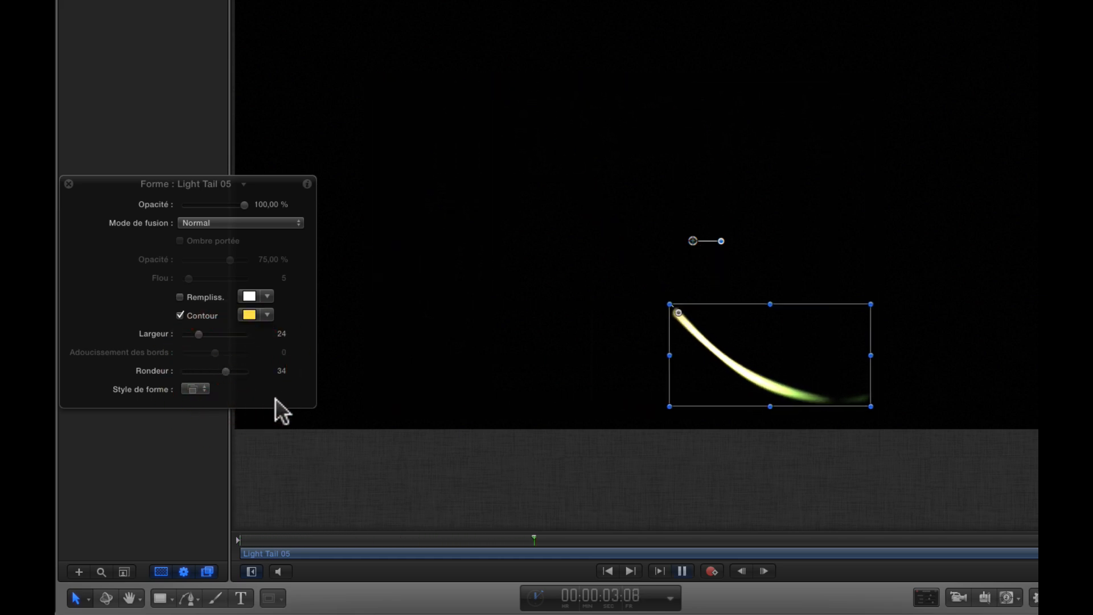
pyautogui.moveTo(273, 536); pyautogui.dragTo(214, 534)
pyautogui.press('space')
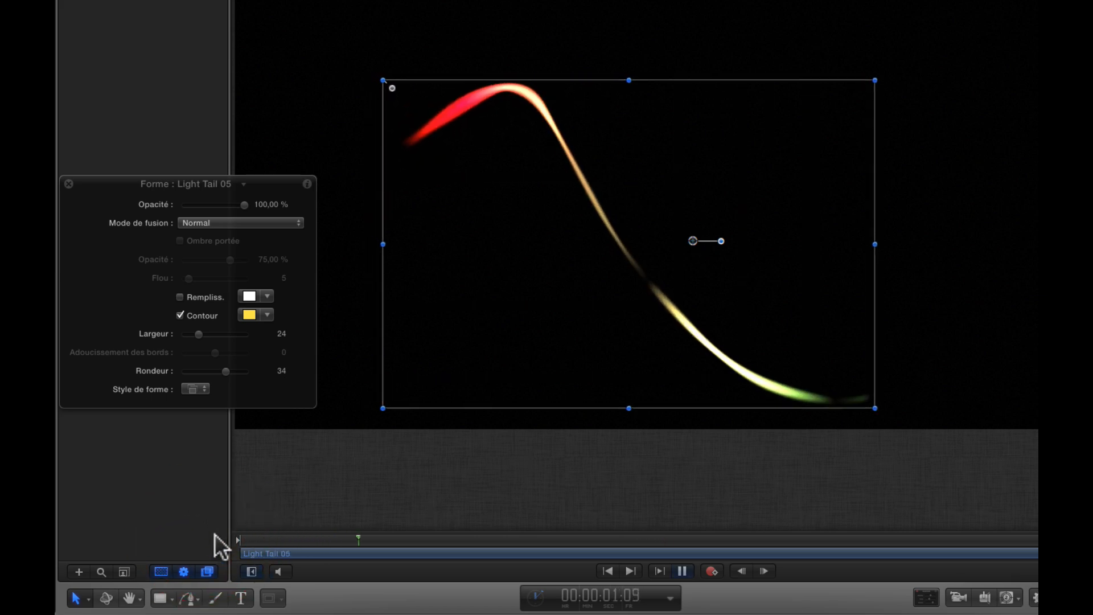